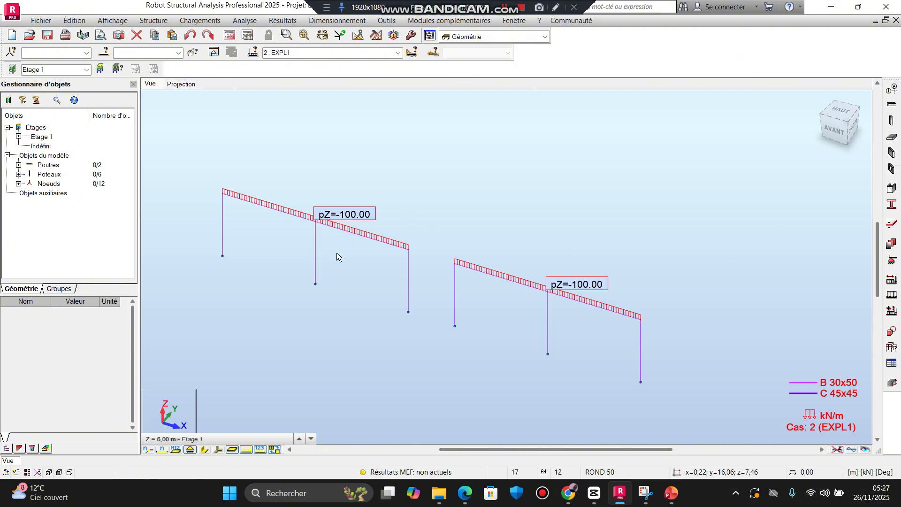
# Step: Examine both two-span frames, their column bases, beam-column joints and the pZ line loads of case EXPL1
pyautogui.scroll(1, 336, 252)
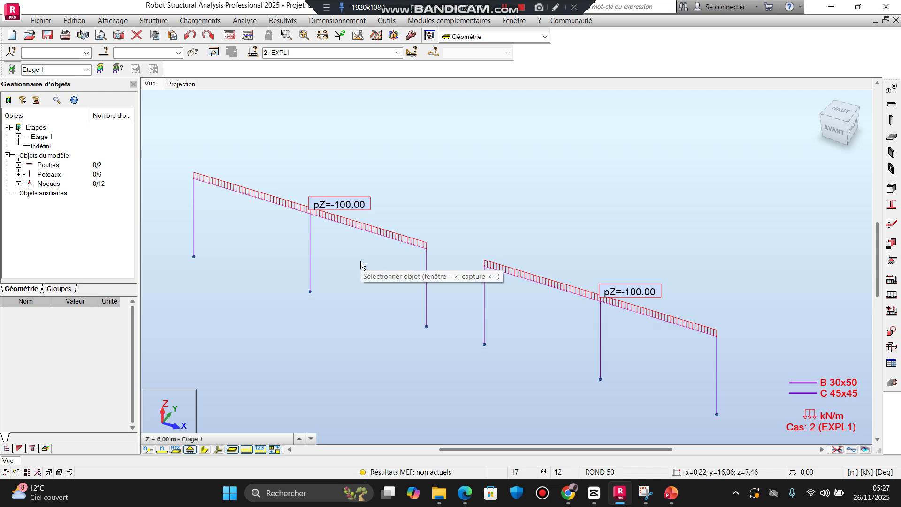
pyautogui.moveTo(361, 265); pyautogui.dragTo(382, 269, button='middle')
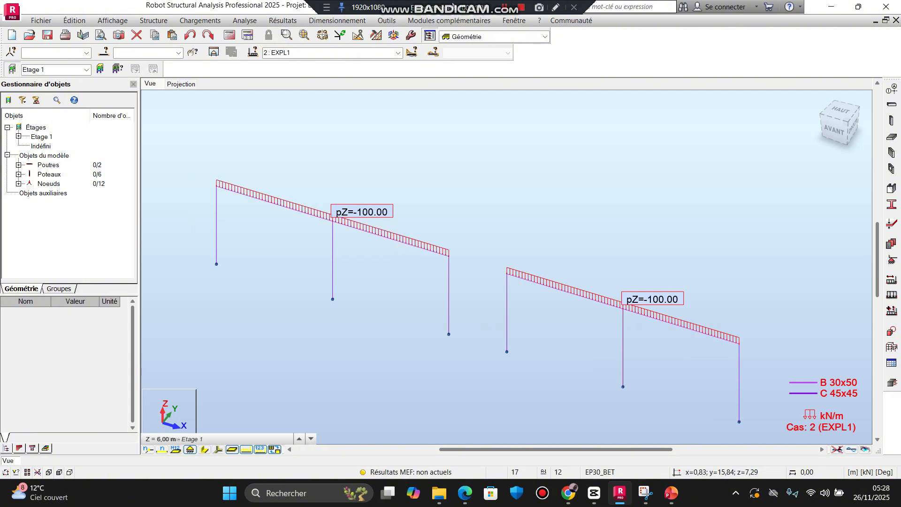
pyautogui.scroll(-1, 378, 228)
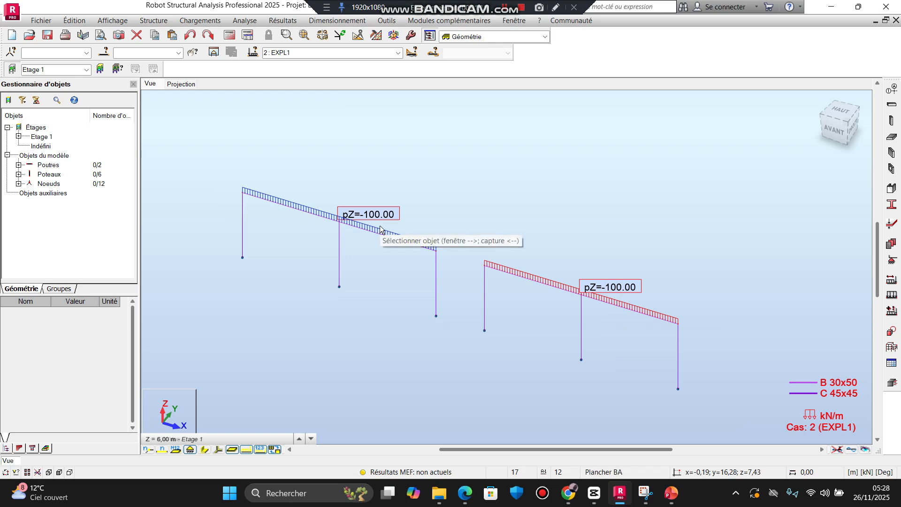
pyautogui.moveTo(386, 249); pyautogui.dragTo(442, 230, button='middle')
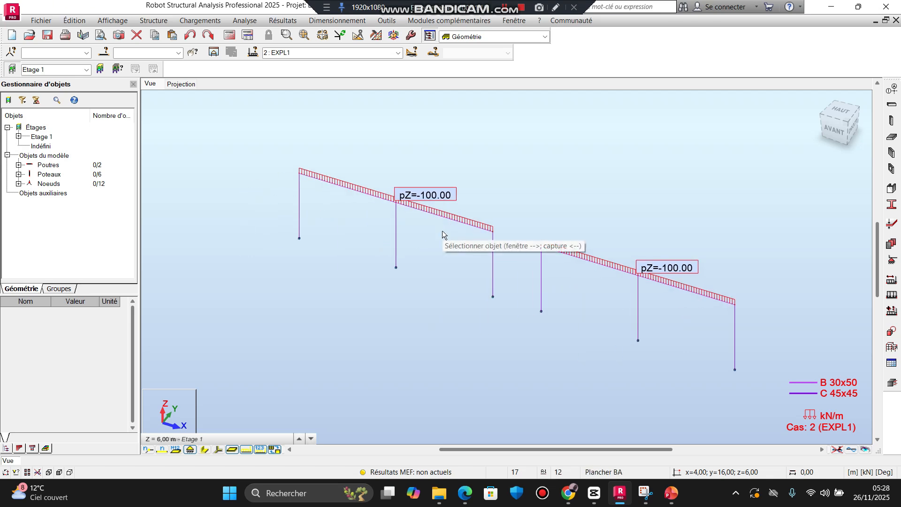
pyautogui.moveTo(447, 229); pyautogui.dragTo(424, 201, button='middle')
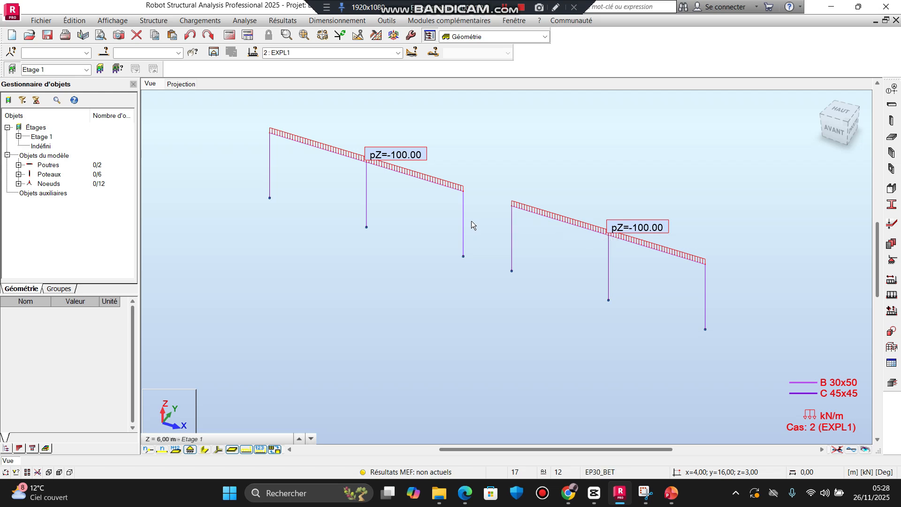
pyautogui.scroll(3, 469, 220)
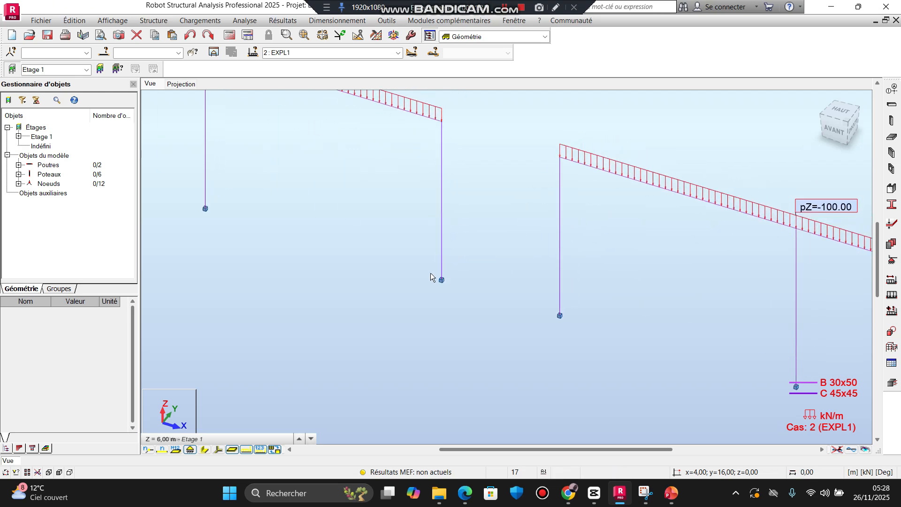
pyautogui.scroll(-3, 430, 277)
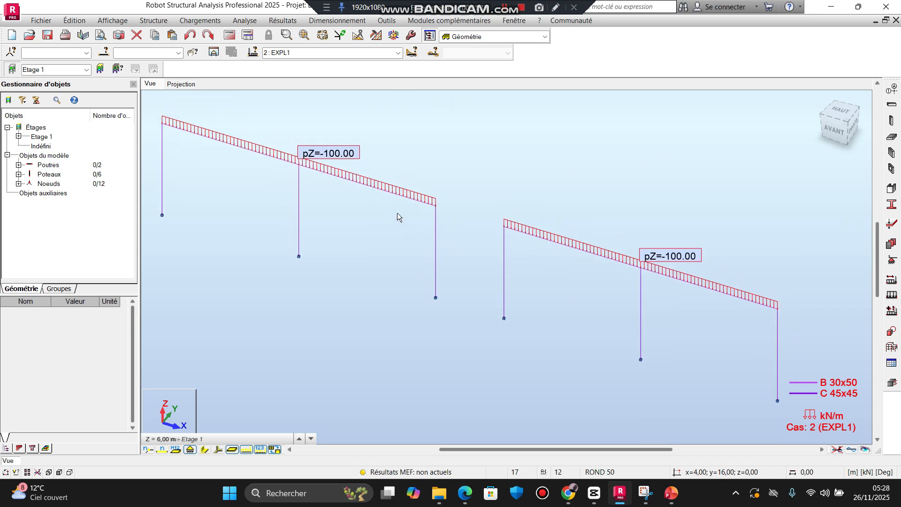
pyautogui.scroll(-3, 421, 228)
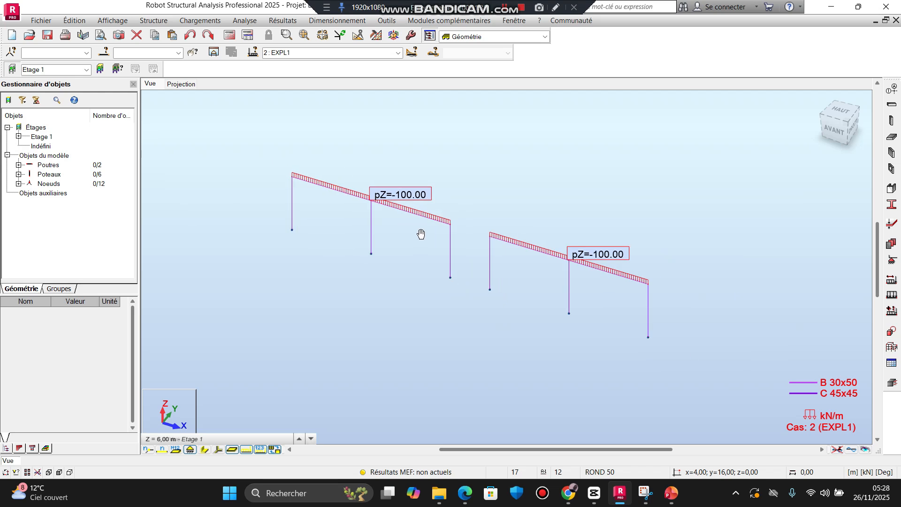
pyautogui.moveTo(420, 234); pyautogui.dragTo(421, 216, button='middle')
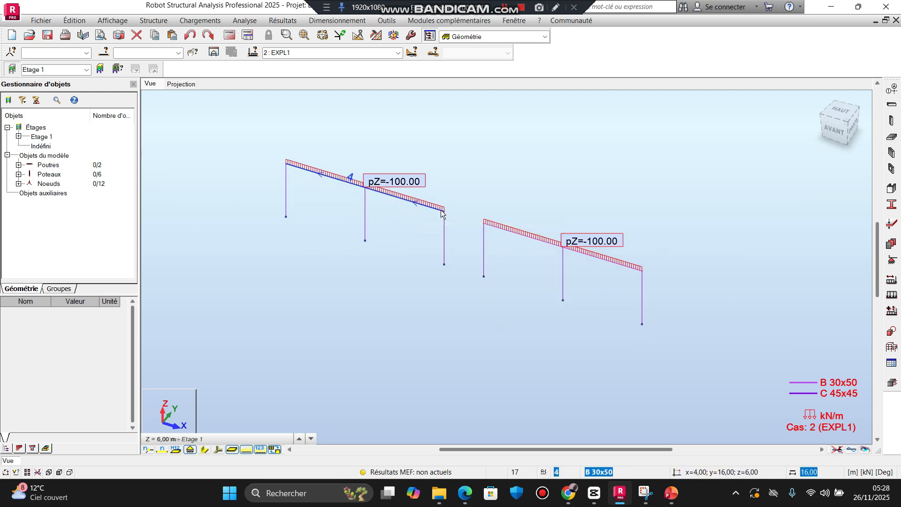
pyautogui.scroll(5, 434, 238)
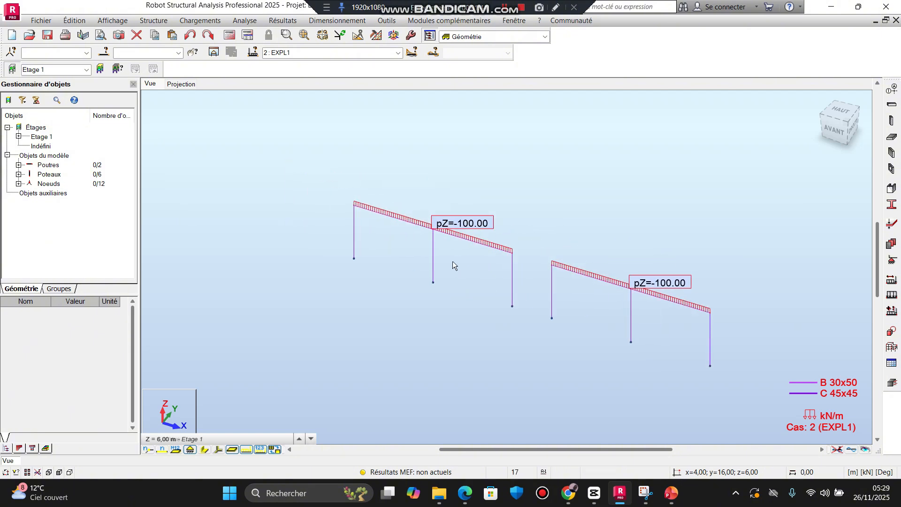
pyautogui.scroll(-4, 397, 253)
pyautogui.moveTo(410, 252); pyautogui.dragTo(391, 240, button='middle')
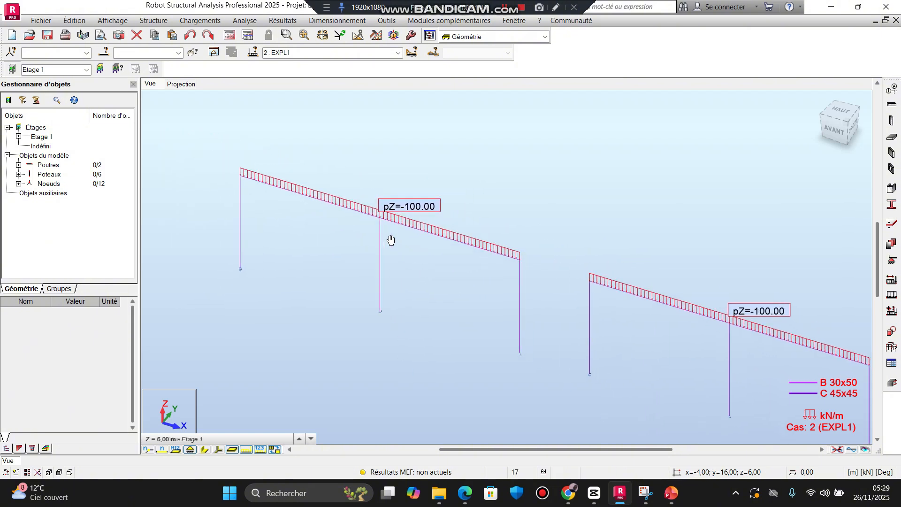
pyautogui.scroll(-3, 398, 243)
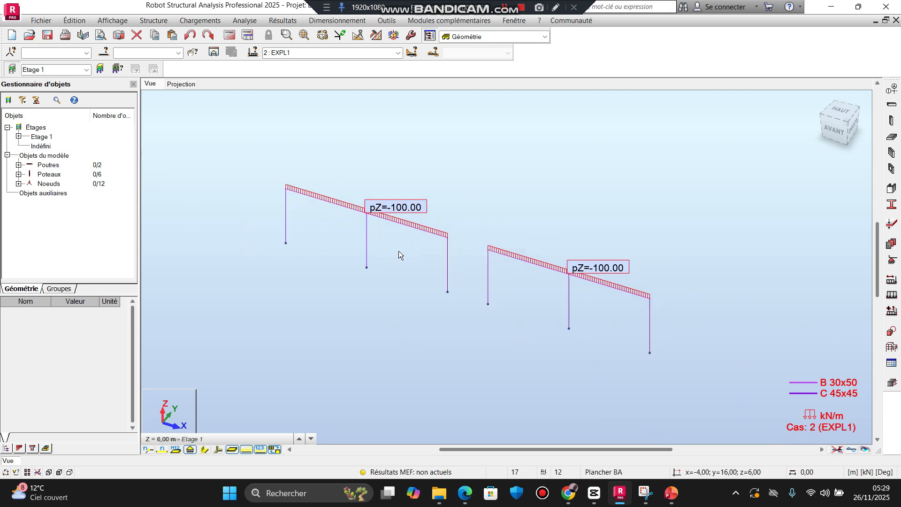
pyautogui.scroll(3, 363, 227)
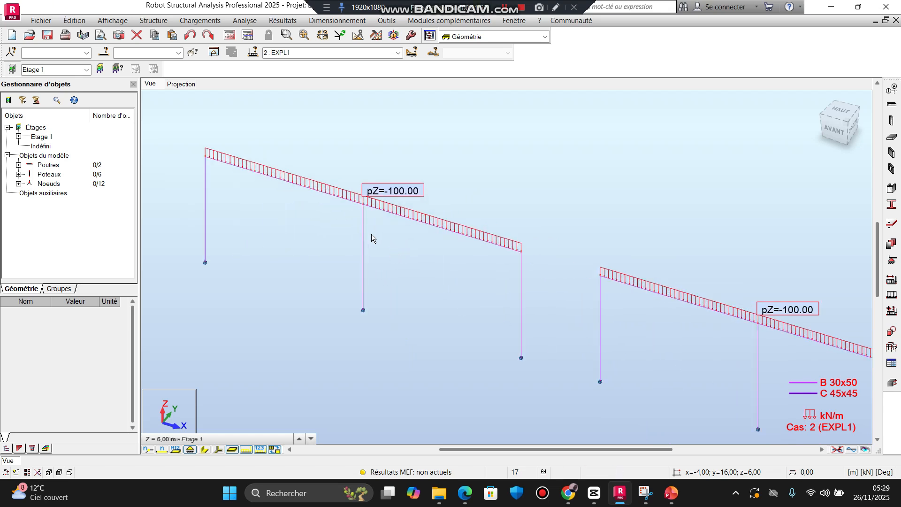
pyautogui.scroll(-3, 372, 238)
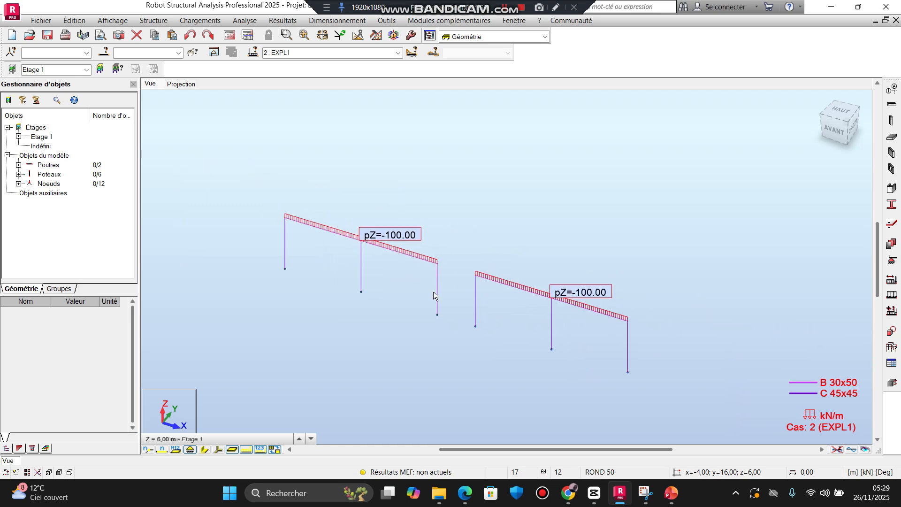
pyautogui.moveTo(432, 291); pyautogui.dragTo(445, 281, button='middle')
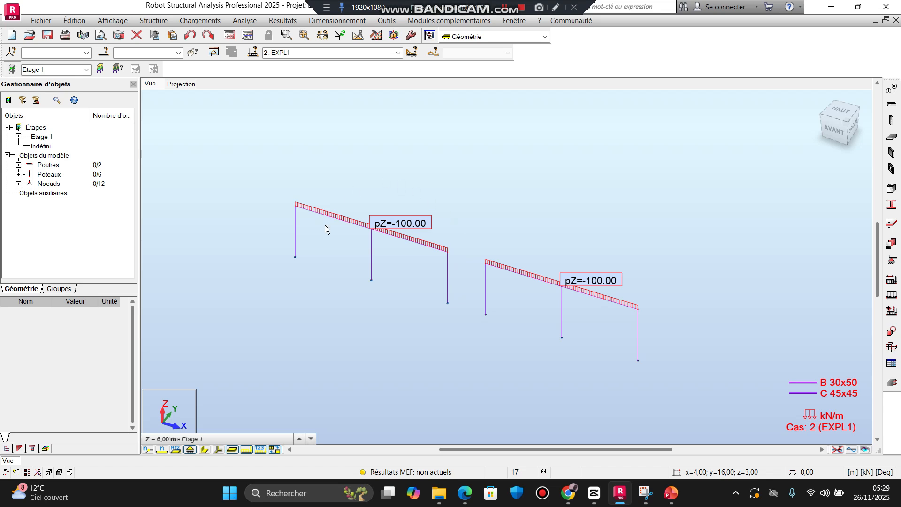
pyautogui.moveTo(550, 322); pyautogui.dragTo(527, 289, button='middle')
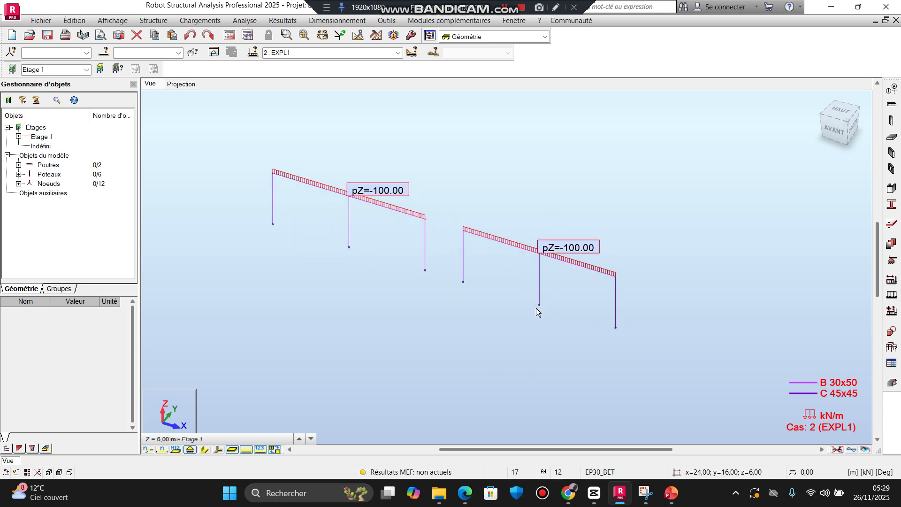
pyautogui.moveTo(526, 319)
pyautogui.mouseDown(button='middle')
pyautogui.moveTo(526, 340)
pyautogui.moveTo(517, 329)
pyautogui.mouseUp(button='middle')
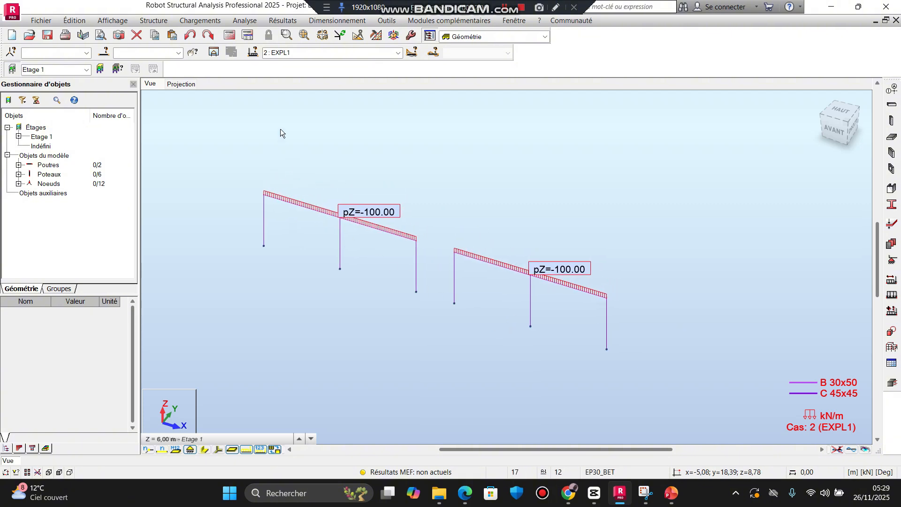
# Step: Run the structural calculation, continuing despite the disjointed structure, and dismiss the calculation messages
pyautogui.click(231, 36)
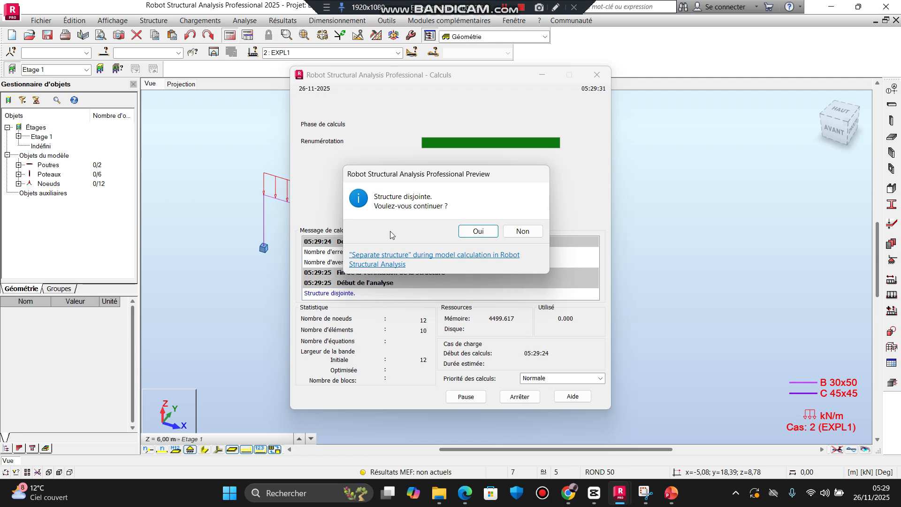
pyautogui.click(478, 232)
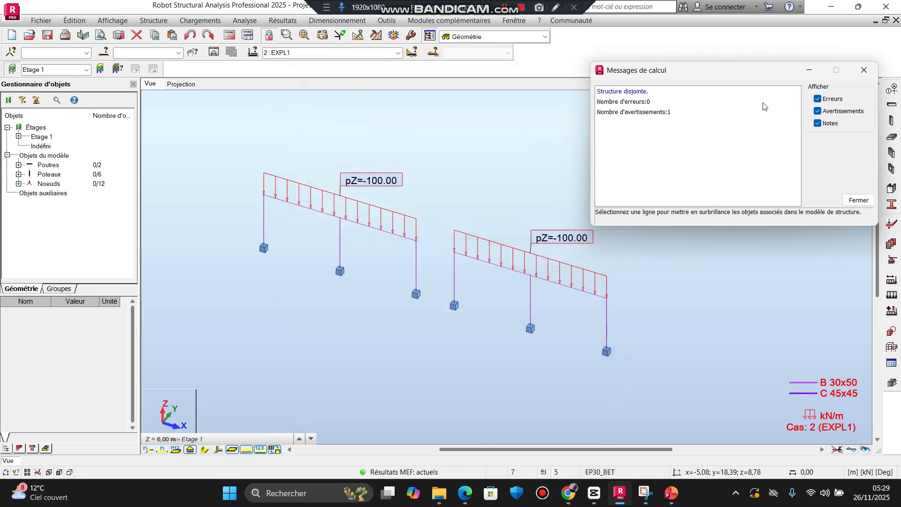
pyautogui.click(852, 200)
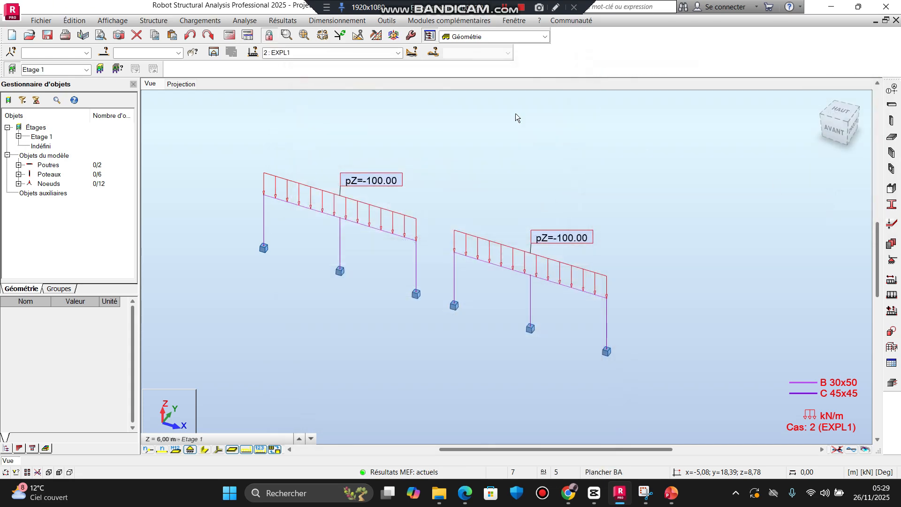
# Step: Display the Moment My bar diagram on both frames for load case EXPL1
pyautogui.scroll(-5, 492, 222)
pyautogui.moveTo(459, 187); pyautogui.dragTo(425, 160, button='middle')
pyautogui.scroll(6, 419, 212)
pyautogui.click(282, 21)
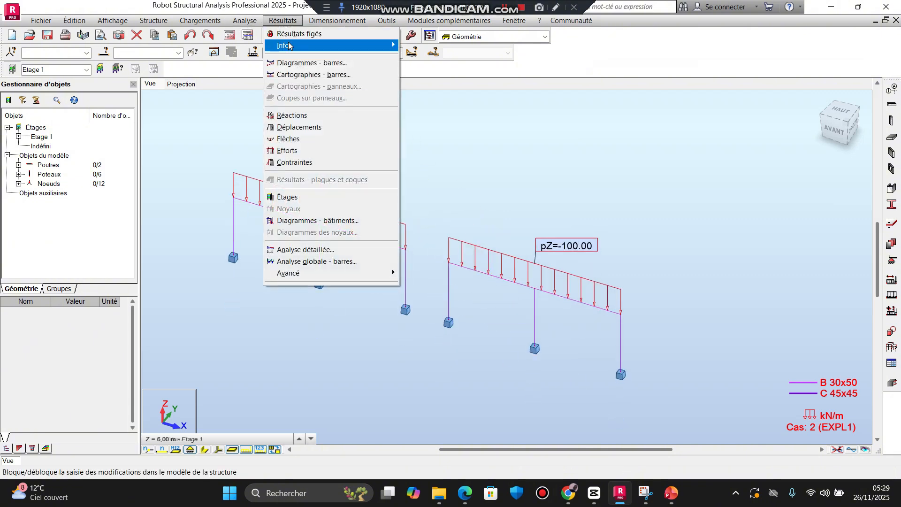
pyautogui.click(302, 66)
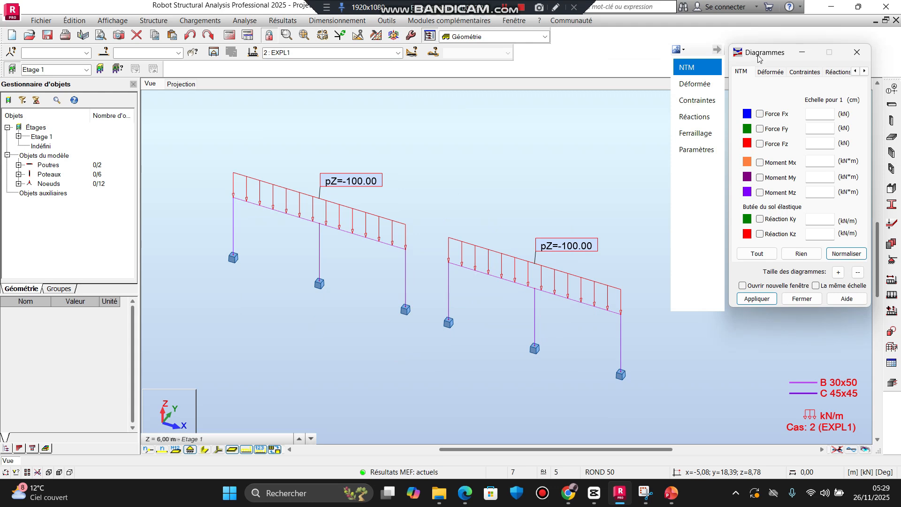
pyautogui.click(760, 177)
pyautogui.click(757, 298)
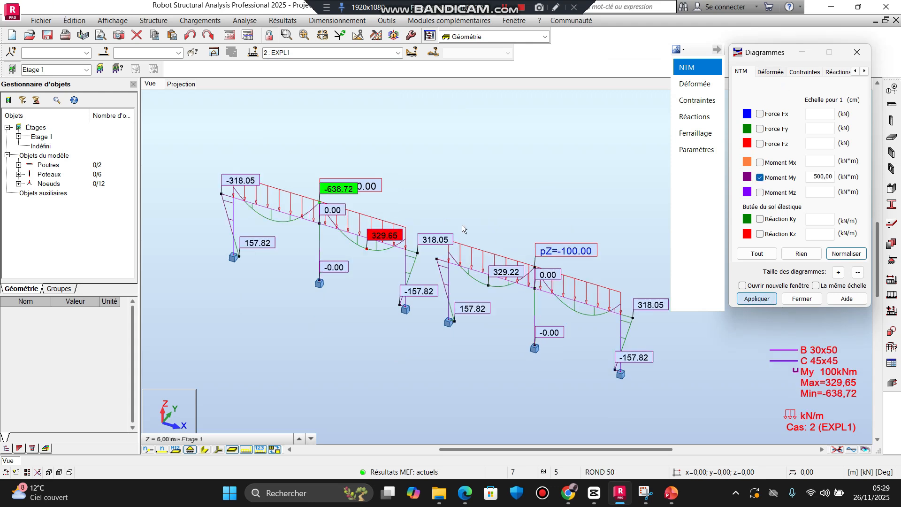
# Step: Examine the My moment diagram along the first frame's beam, at its end column joint, middle support and column base
pyautogui.scroll(1, 202, 199)
pyautogui.scroll(-1, 297, 229)
pyautogui.moveTo(297, 235); pyautogui.dragTo(281, 217, button='middle')
pyautogui.scroll(2, 293, 198)
pyautogui.scroll(3, 230, 198)
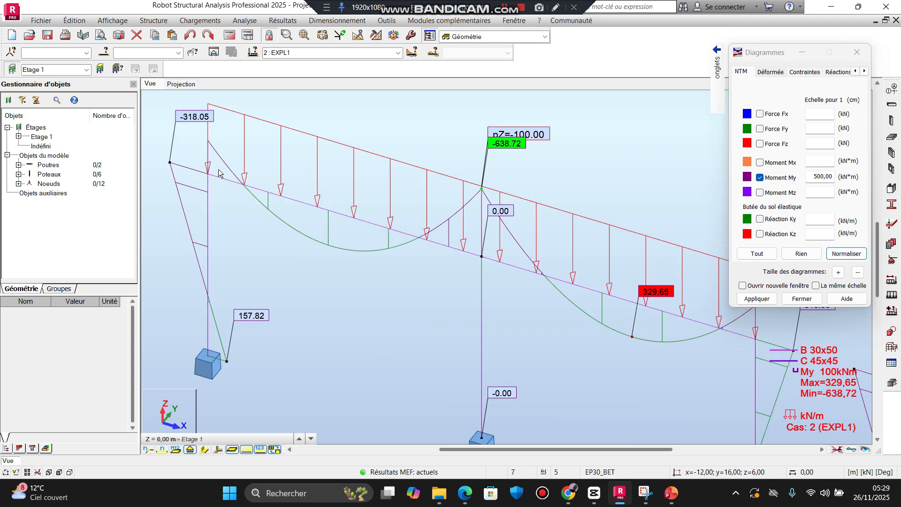
pyautogui.scroll(3, 206, 182)
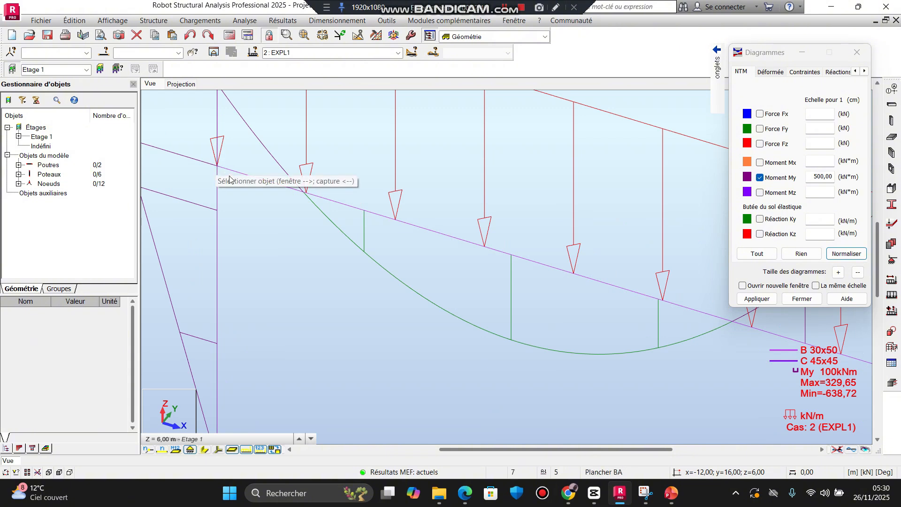
pyautogui.moveTo(241, 210); pyautogui.dragTo(282, 265, button='middle')
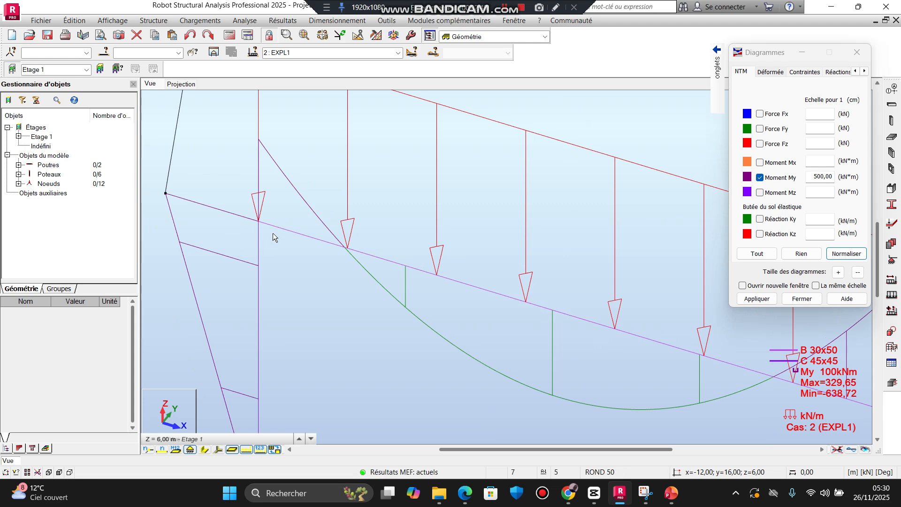
pyautogui.scroll(-2, 266, 232)
pyautogui.moveTo(265, 232); pyautogui.dragTo(303, 179, button='middle')
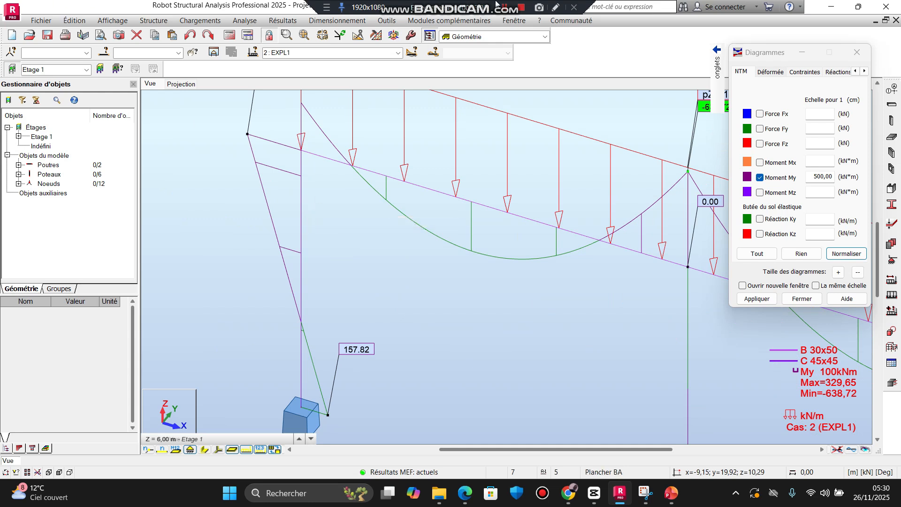
pyautogui.scroll(-3, 540, 290)
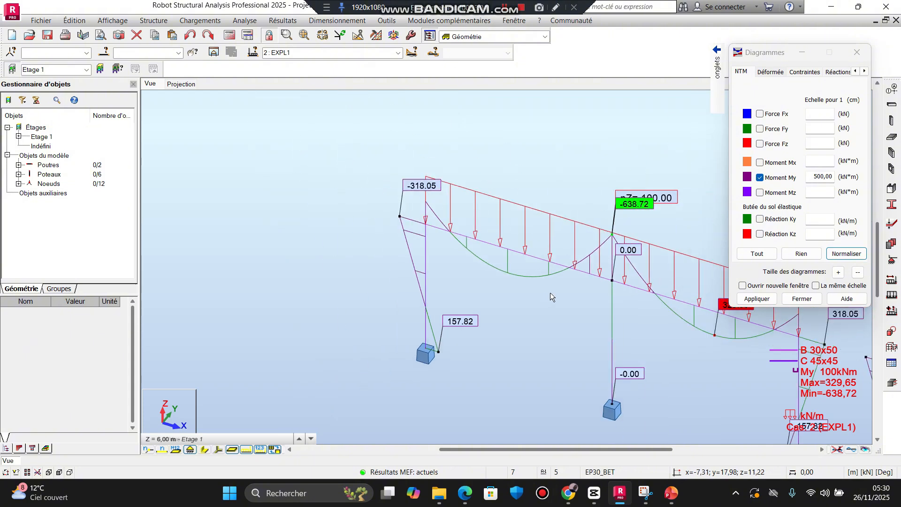
pyautogui.scroll(-1, 550, 291)
pyautogui.moveTo(550, 293); pyautogui.dragTo(455, 238, button='middle')
pyautogui.moveTo(540, 256); pyautogui.dragTo(435, 213, button='middle')
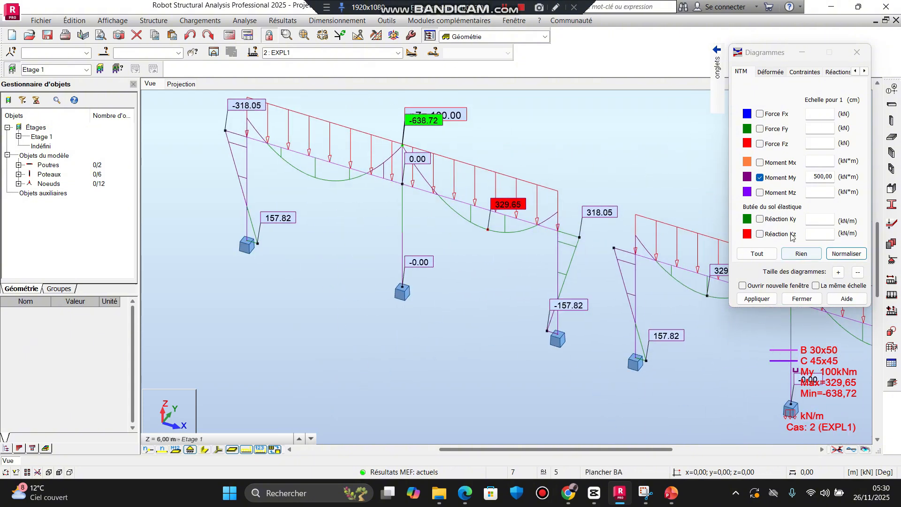
# Step: Remove the Moment My diagram from the view of both frames
pyautogui.click(759, 177)
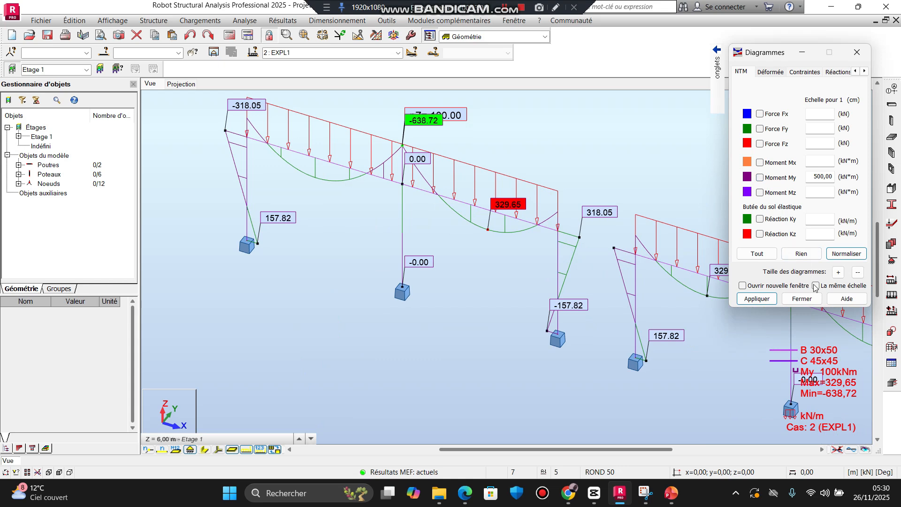
pyautogui.click(757, 299)
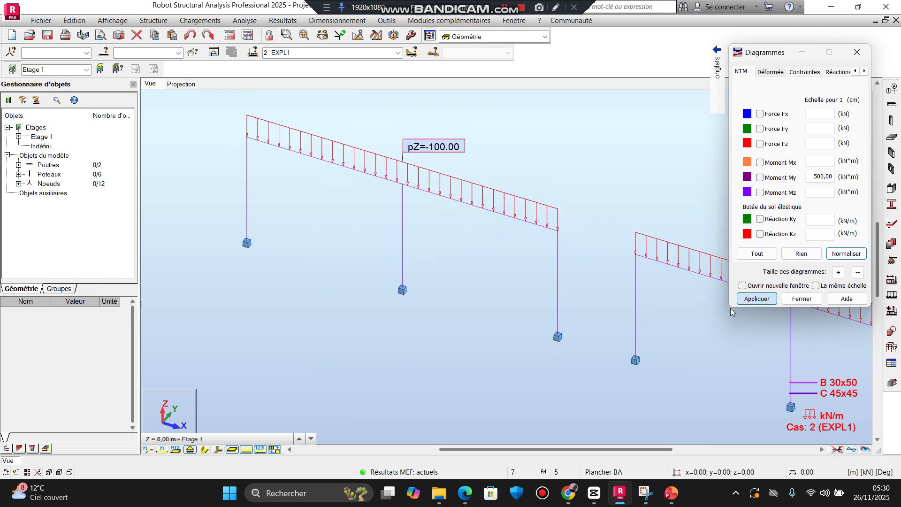
pyautogui.moveTo(664, 308); pyautogui.dragTo(524, 296, button='middle')
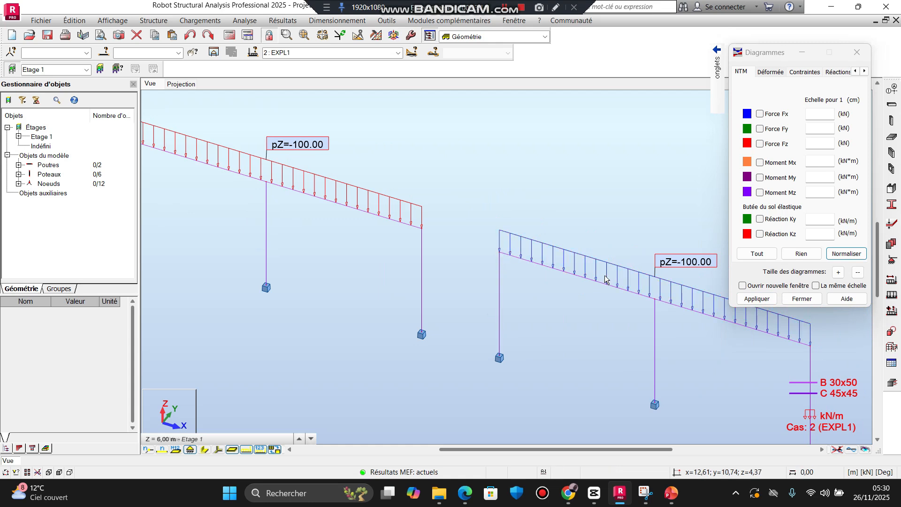
pyautogui.scroll(-3, 587, 301)
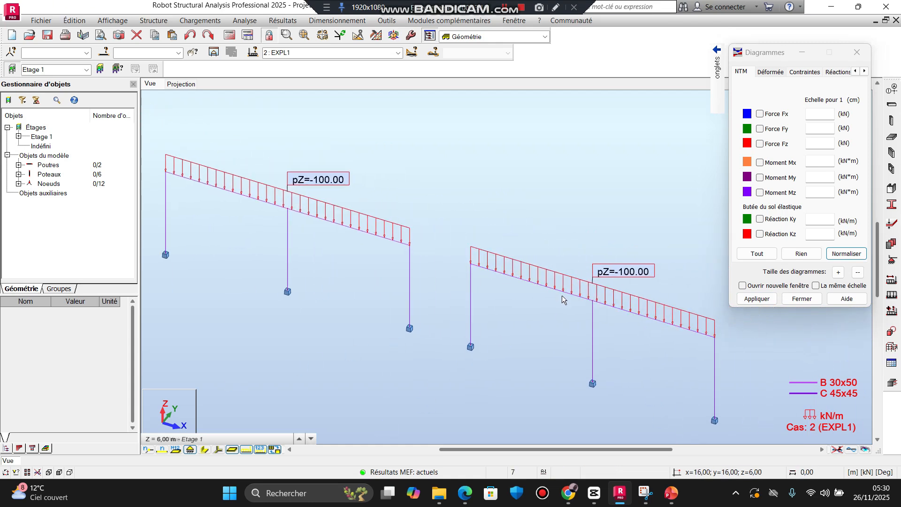
pyautogui.scroll(5, 395, 256)
pyautogui.scroll(2, 359, 237)
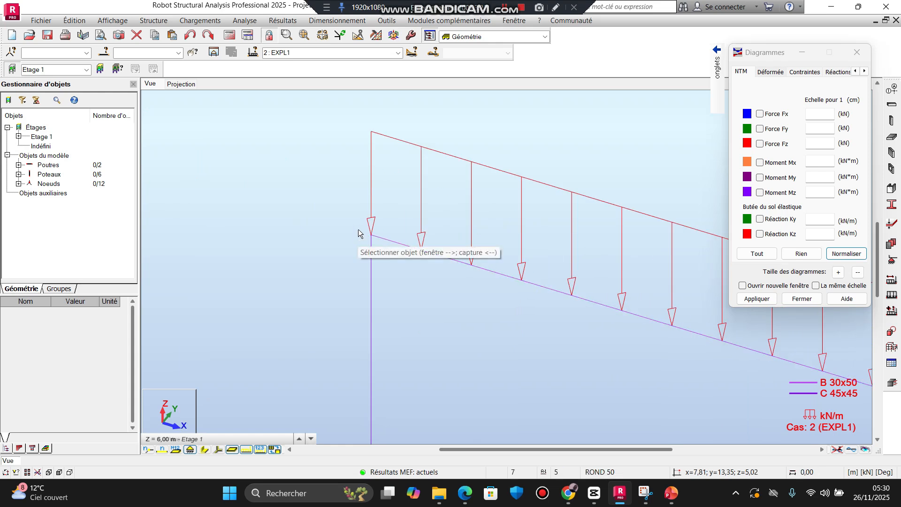
pyautogui.scroll(-6, 484, 263)
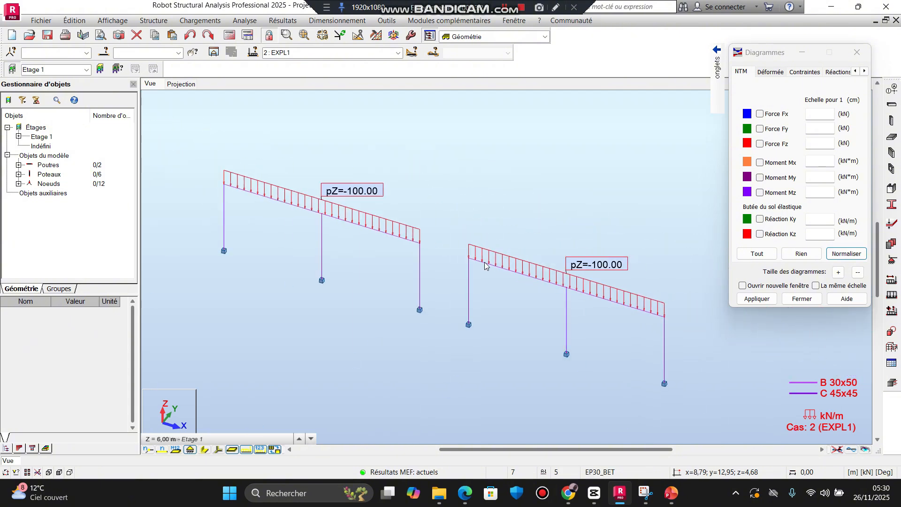
# Step: Assign the ART-ART release to the second frame's beam, accepting that the calculation results become outdated
pyautogui.scroll(5, 485, 265)
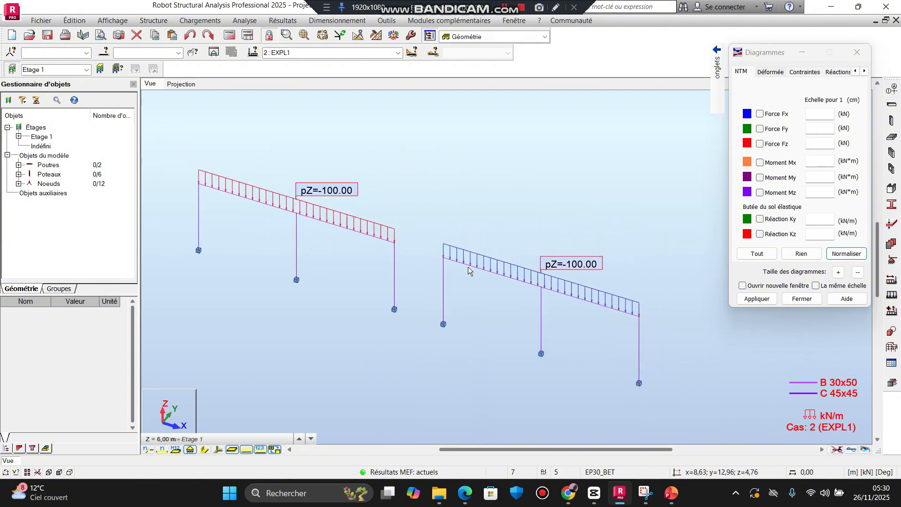
pyautogui.click(496, 273)
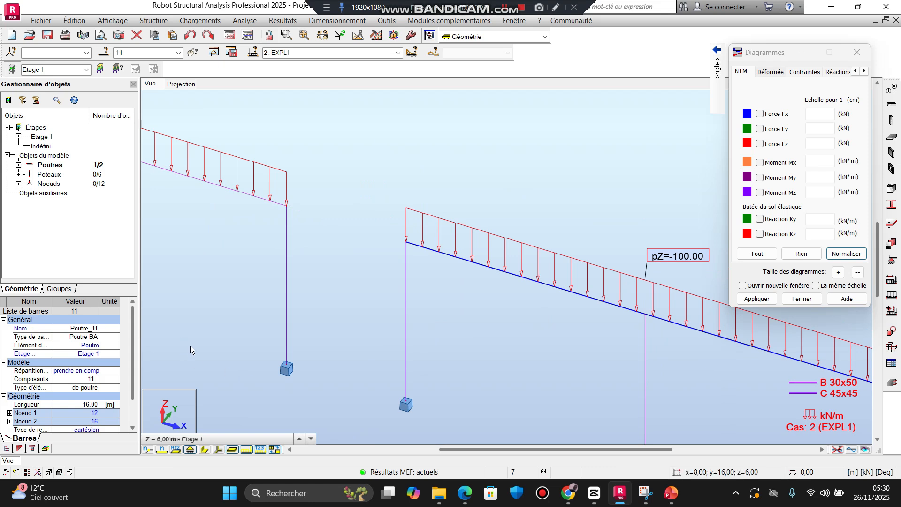
pyautogui.scroll(-3, 135, 348)
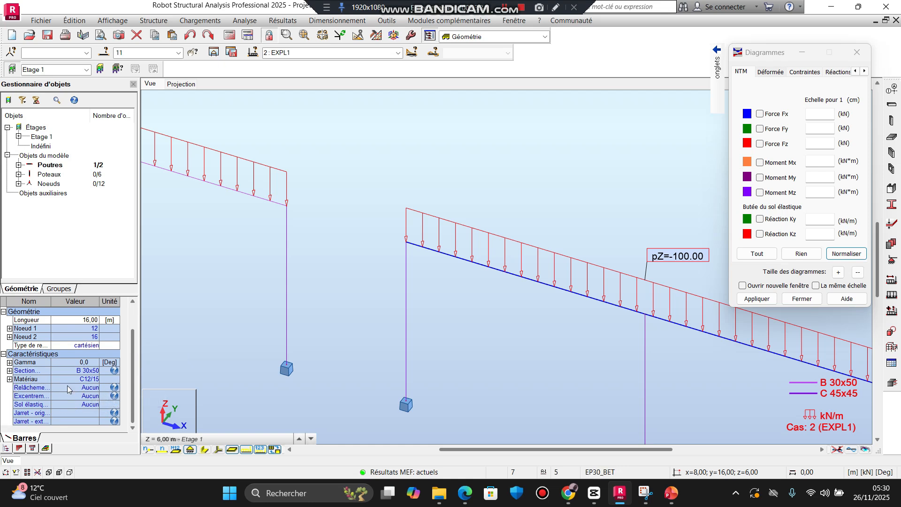
pyautogui.click(92, 387)
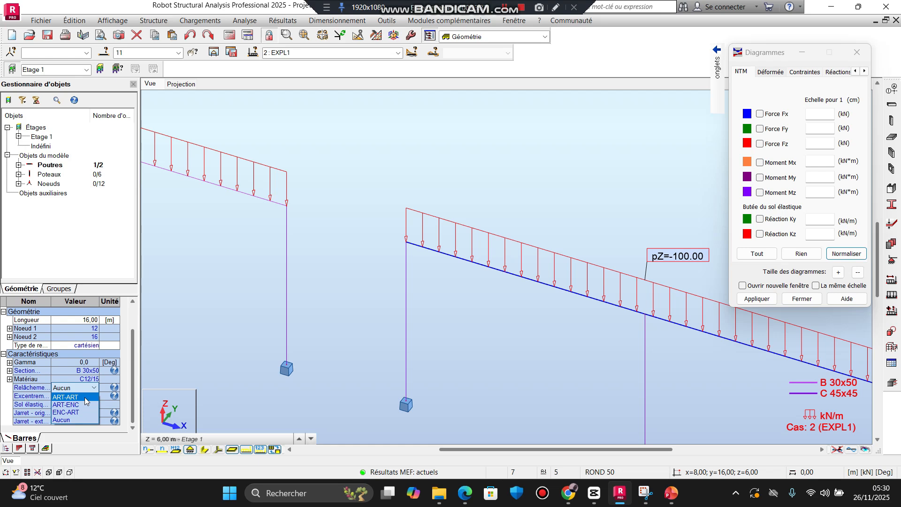
pyautogui.click(84, 397)
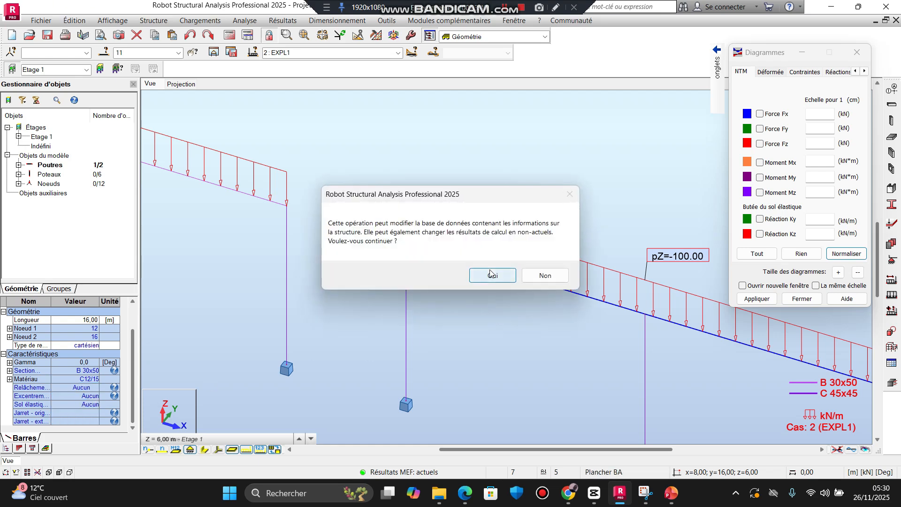
pyautogui.click(491, 275)
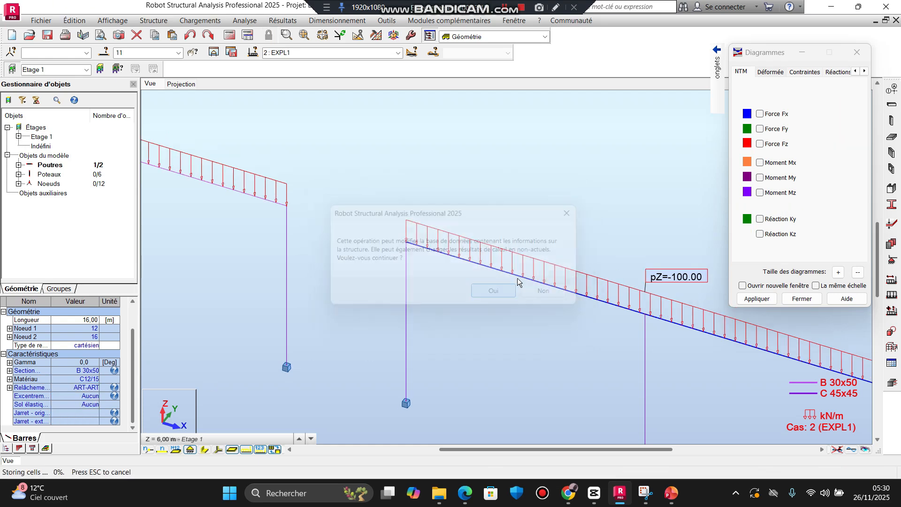
# Step: Review the predefined bar release types for the second frame's beam and close the release definition without applying one
pyautogui.click(890, 349)
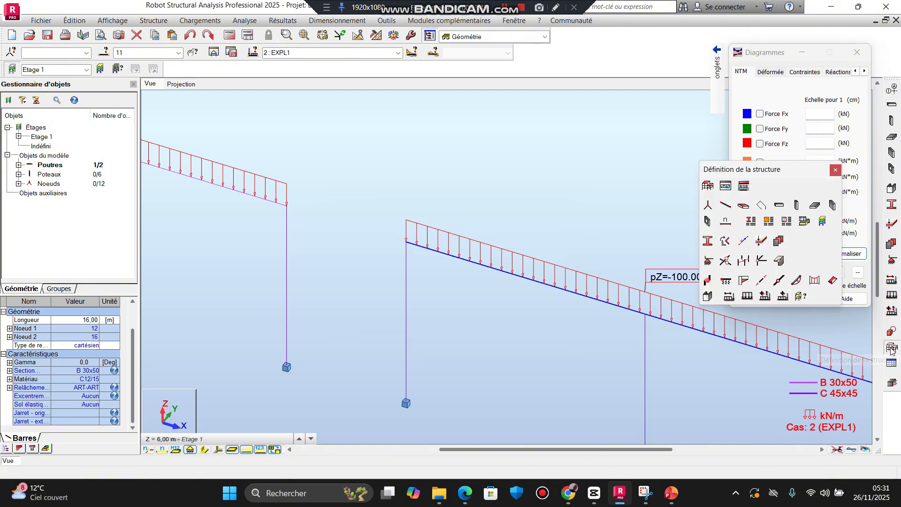
pyautogui.click(759, 261)
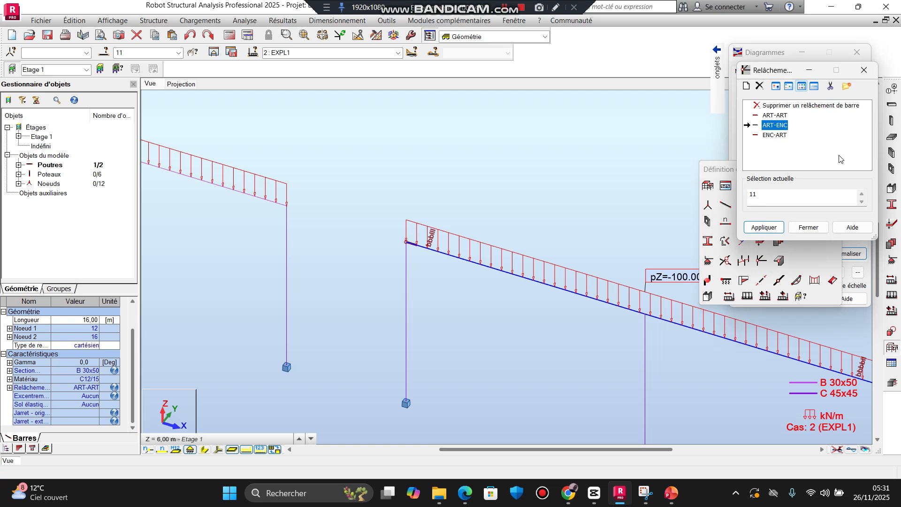
pyautogui.click(808, 227)
# Step: Turn on the Relâchements display attribute for the model view and apply it
pyautogui.scroll(-5, 397, 251)
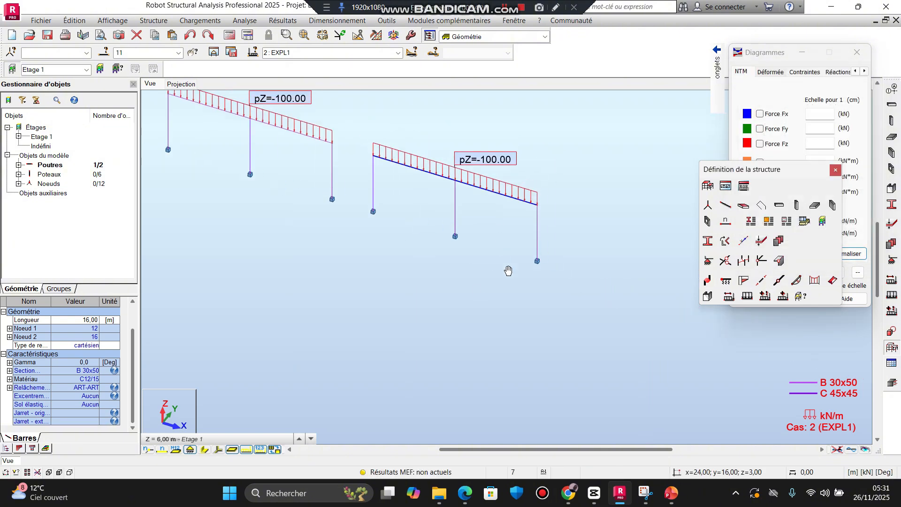
pyautogui.scroll(4, 377, 243)
pyautogui.moveTo(495, 213); pyautogui.dragTo(375, 218, button='middle')
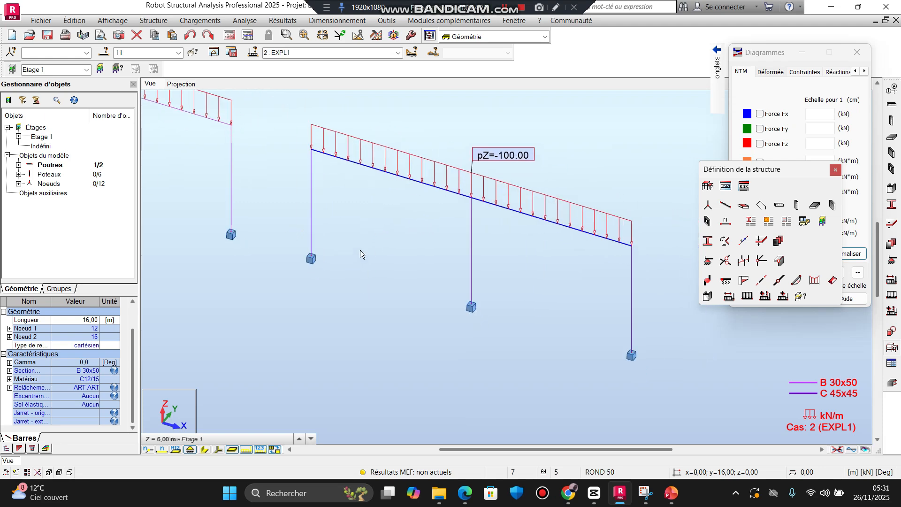
pyautogui.doubleClick(393, 249)
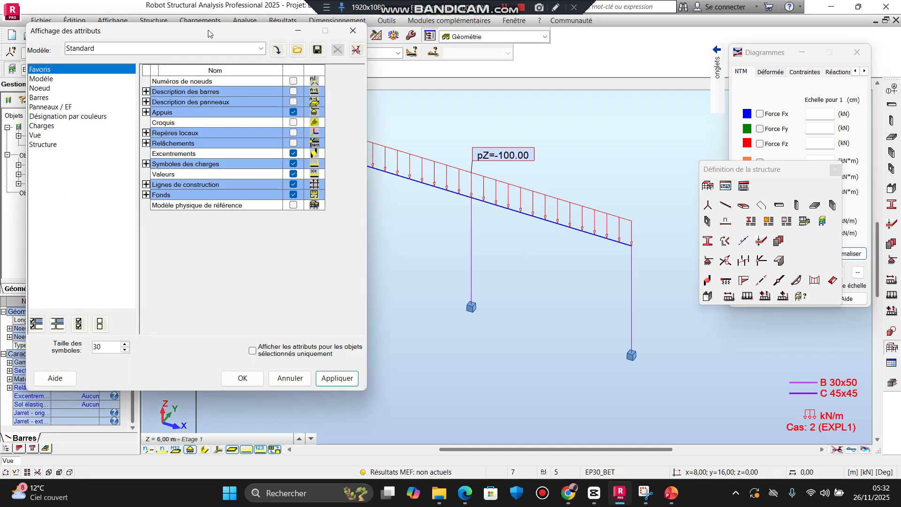
pyautogui.moveTo(209, 34); pyautogui.dragTo(280, 36)
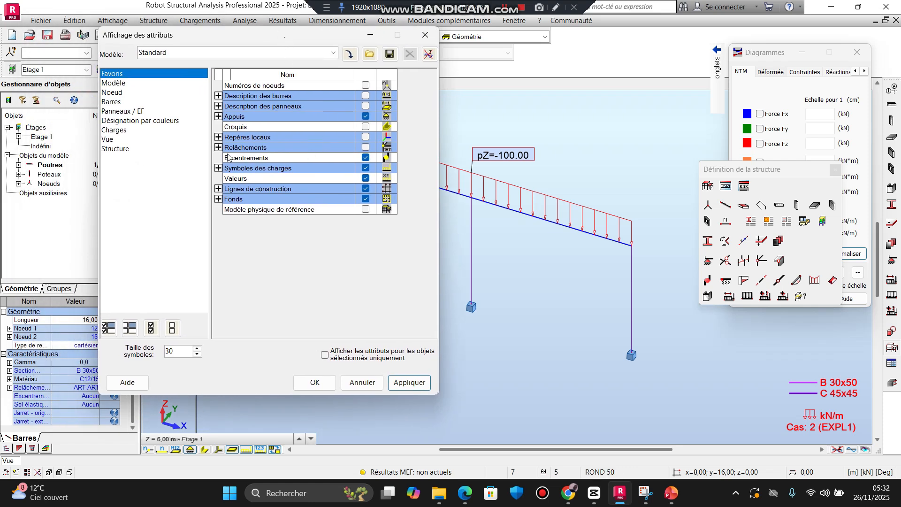
pyautogui.click(365, 148)
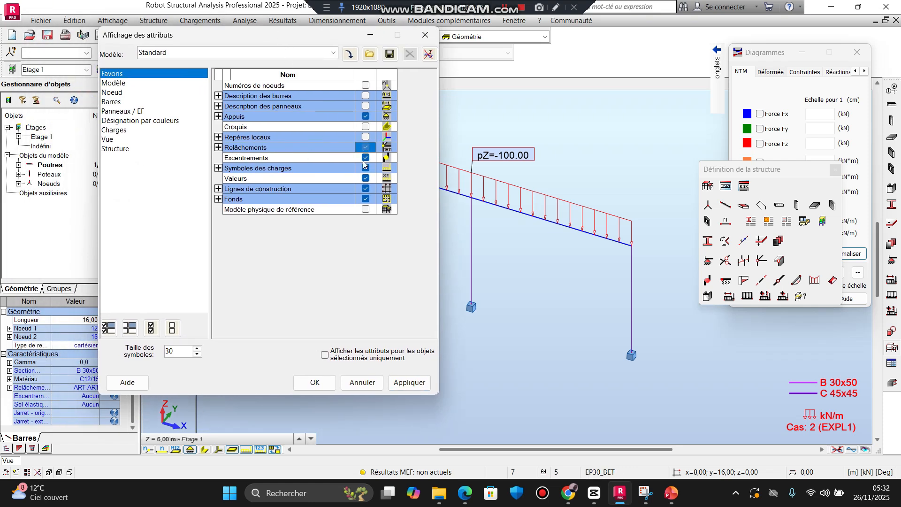
pyautogui.click(409, 382)
pyautogui.click(314, 382)
# Step: Examine the release symbols at both ends of the second frame's beam
pyautogui.scroll(3, 330, 154)
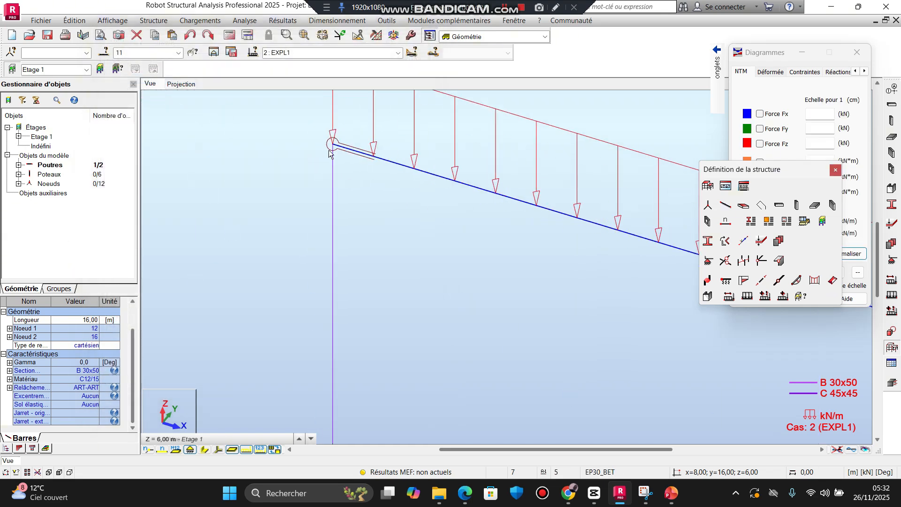
pyautogui.scroll(-4, 329, 153)
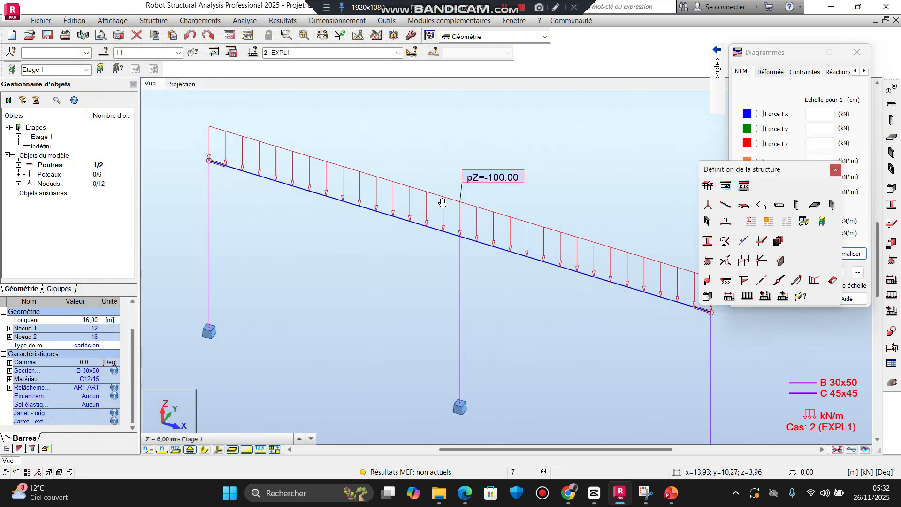
pyautogui.moveTo(442, 203); pyautogui.dragTo(431, 198, button='middle')
pyautogui.moveTo(548, 256)
pyautogui.mouseDown(button='middle')
pyautogui.moveTo(466, 237)
pyautogui.moveTo(539, 256)
pyautogui.mouseUp(button='middle')
pyautogui.scroll(6, 621, 292)
pyautogui.scroll(-7, 608, 293)
pyautogui.scroll(-1, 487, 254)
pyautogui.moveTo(430, 226); pyautogui.dragTo(425, 248, button='middle')
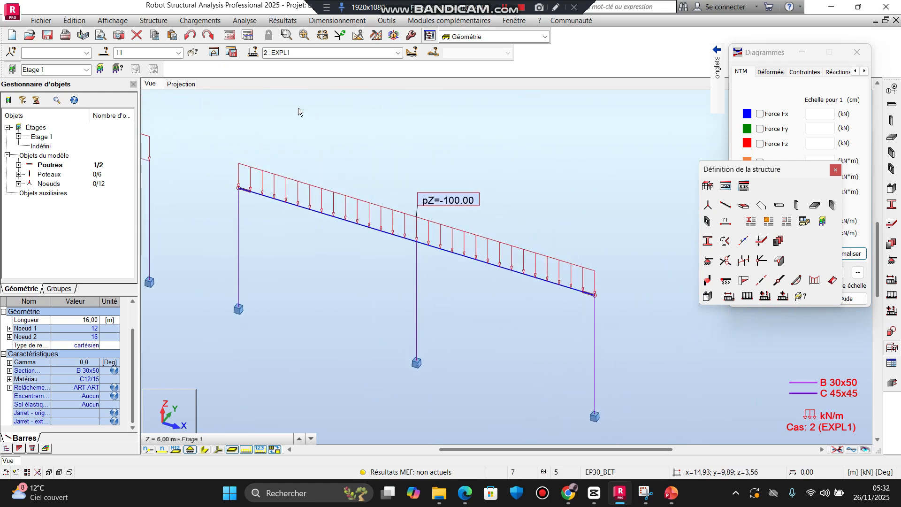
# Step: Rerun the structural calculation, continuing despite the disjointed structure, and dismiss the calculation messages
pyautogui.click(230, 52)
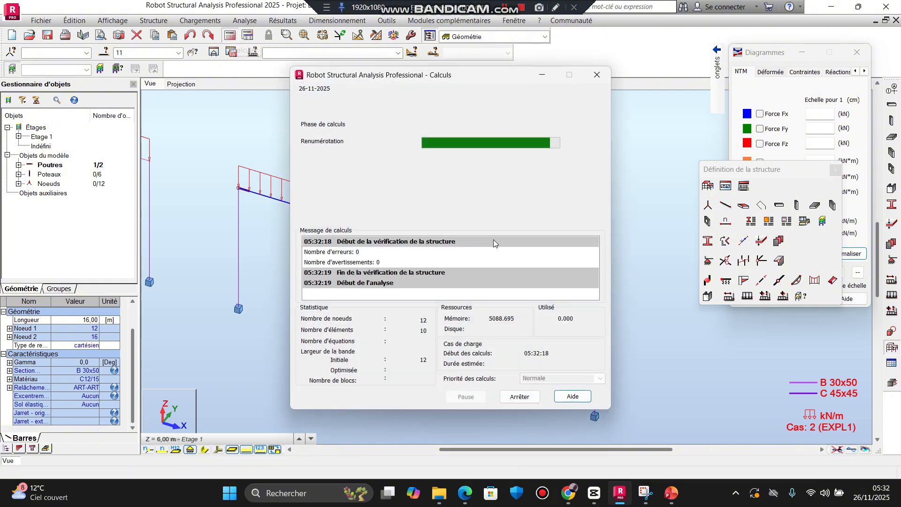
pyautogui.click(480, 232)
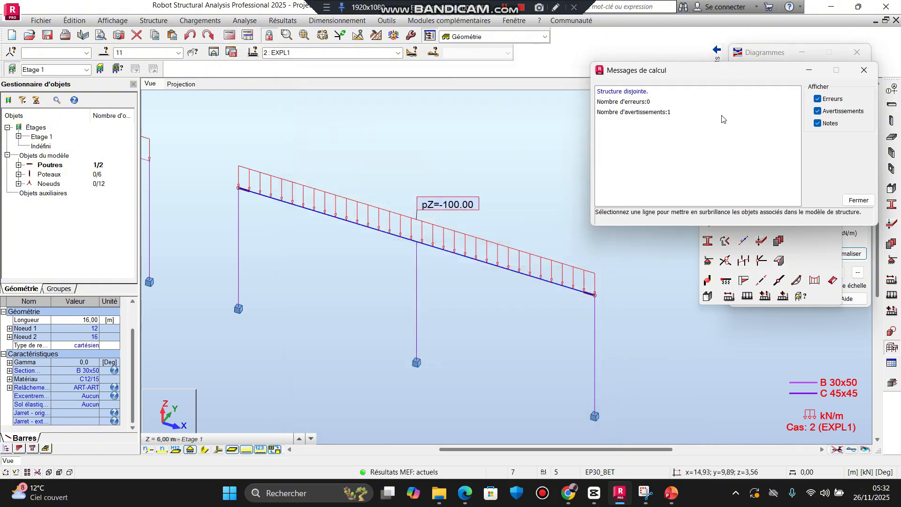
pyautogui.click(864, 70)
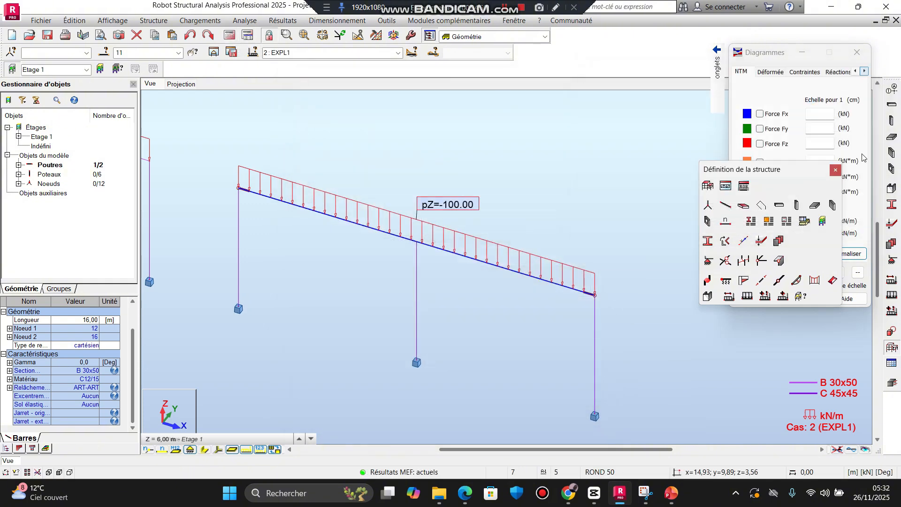
# Step: Close the structure definition tools and display the Moment My diagram for case EXPL1
pyautogui.click(835, 170)
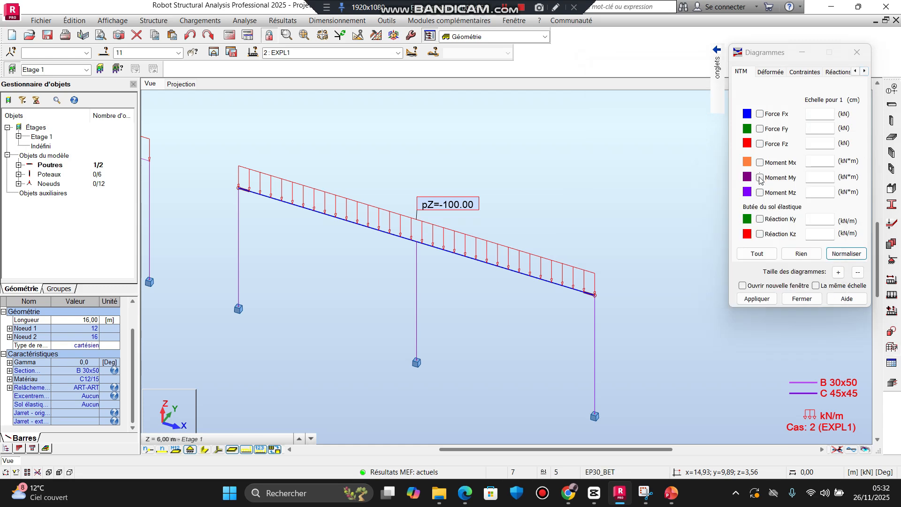
pyautogui.click(760, 178)
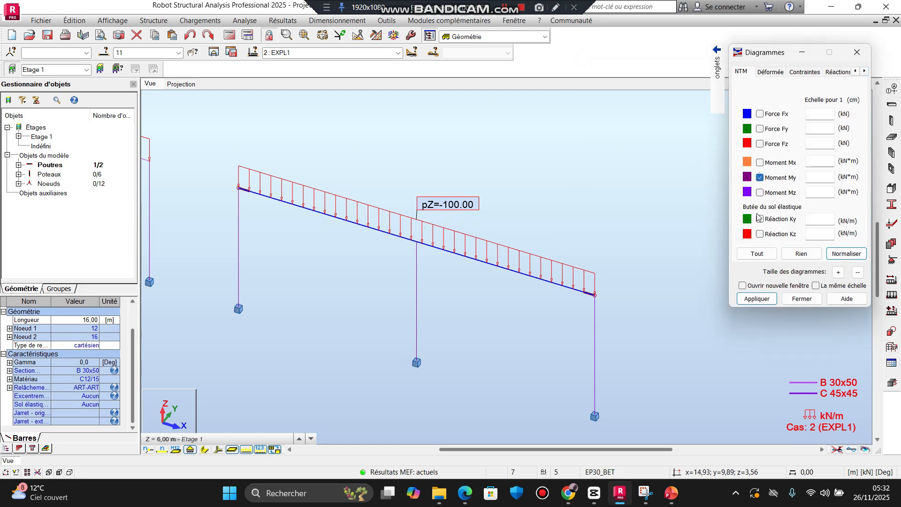
pyautogui.click(756, 299)
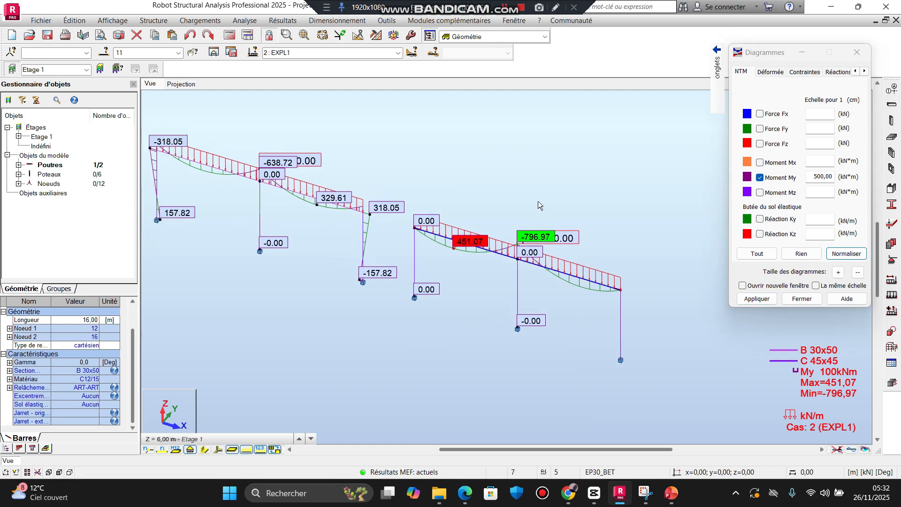
# Step: Examine the My moments of the second frame at its released end joint, column base and middle support
pyautogui.scroll(5, 395, 233)
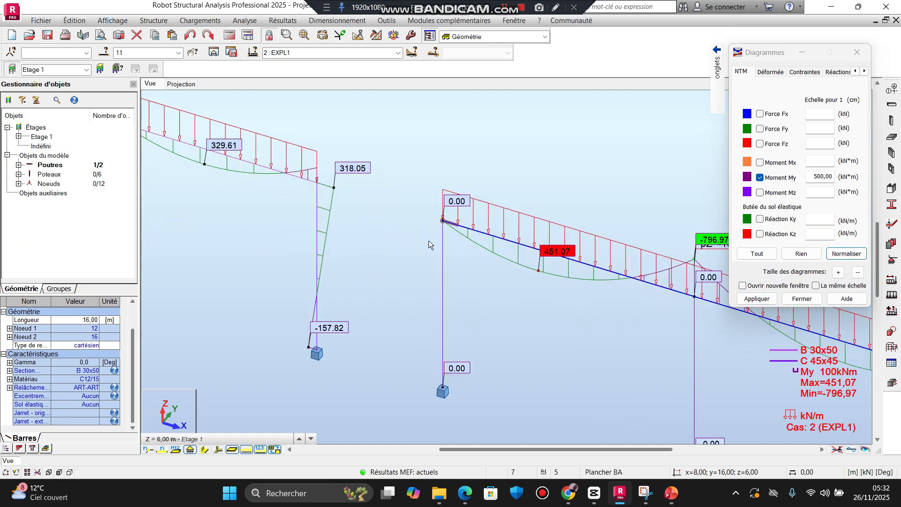
pyautogui.scroll(-3, 444, 248)
pyautogui.moveTo(442, 246); pyautogui.dragTo(427, 225, button='middle')
pyautogui.scroll(2, 433, 257)
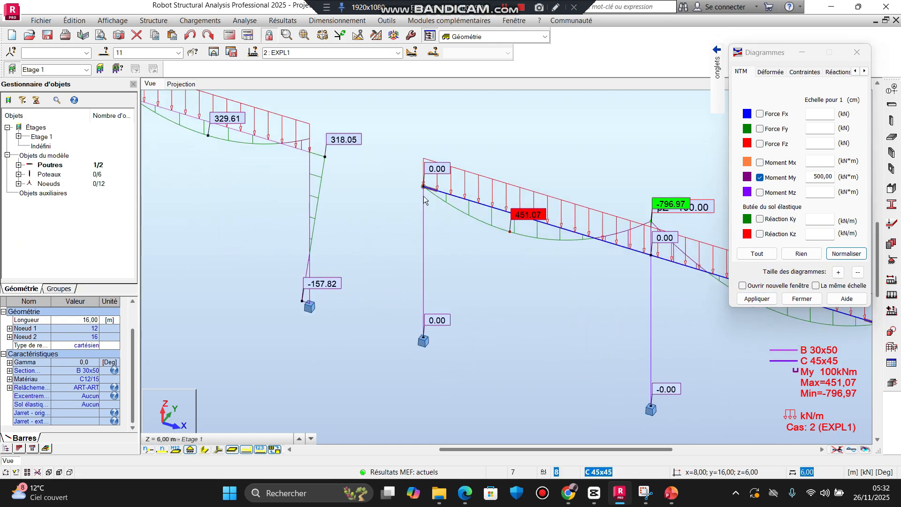
pyautogui.scroll(5, 424, 197)
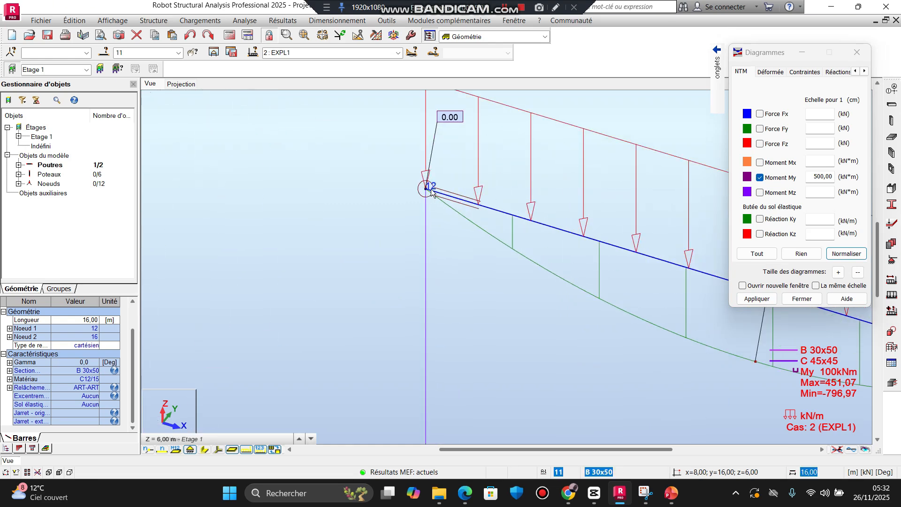
pyautogui.scroll(-4, 432, 218)
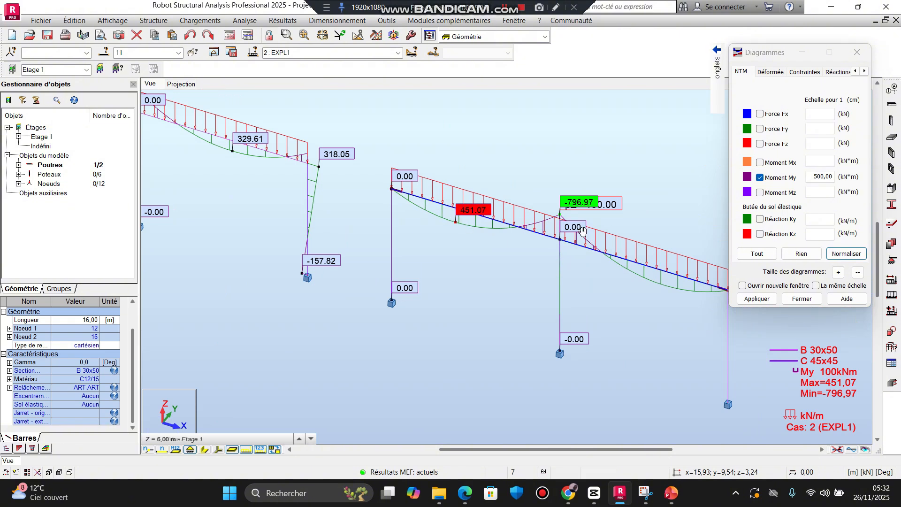
pyautogui.moveTo(661, 242); pyautogui.dragTo(573, 194, button='middle')
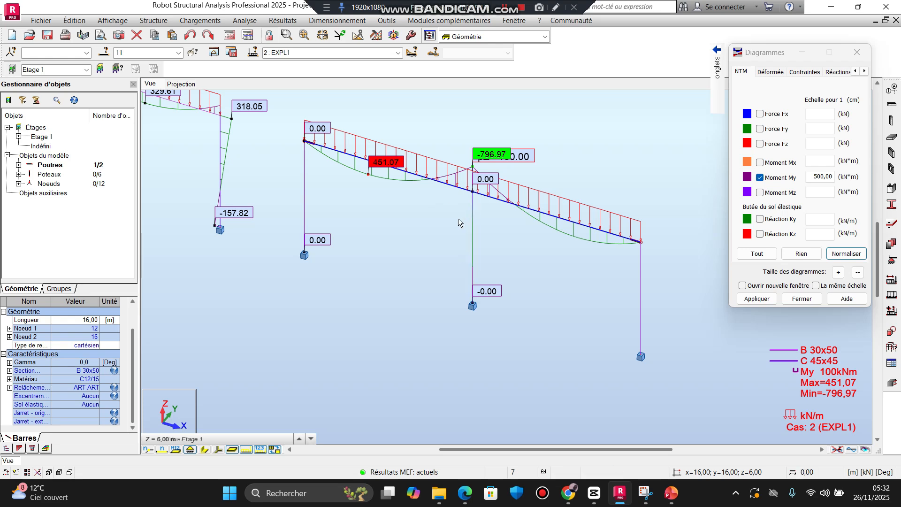
# Step: Compare the My moments in the end columns of the rigid frame and the frame with the released beam
pyautogui.scroll(-4, 458, 218)
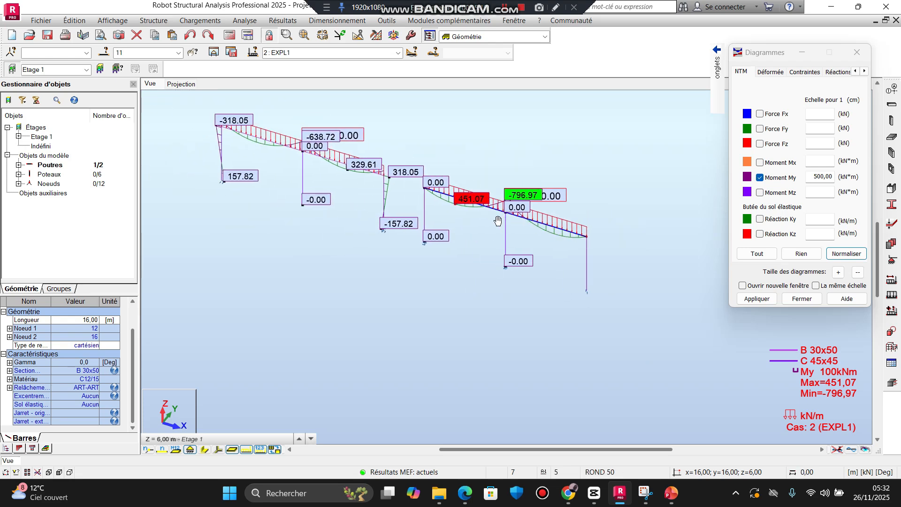
pyautogui.scroll(3, 393, 214)
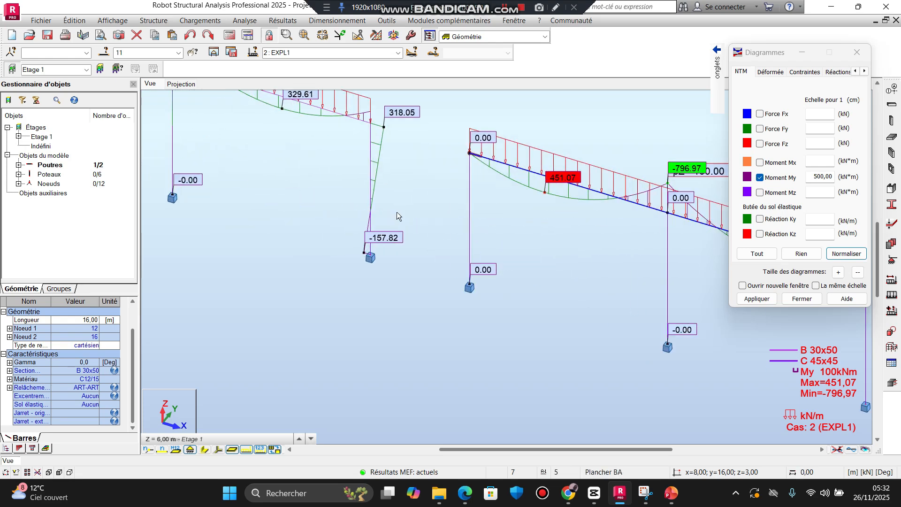
pyautogui.scroll(-5, 405, 202)
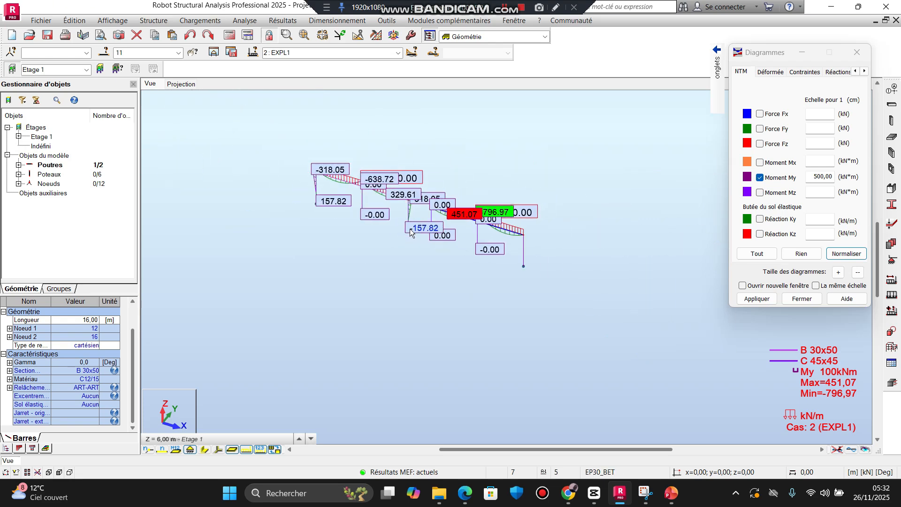
pyautogui.scroll(4, 409, 229)
pyautogui.moveTo(449, 206); pyautogui.dragTo(415, 198, button='middle')
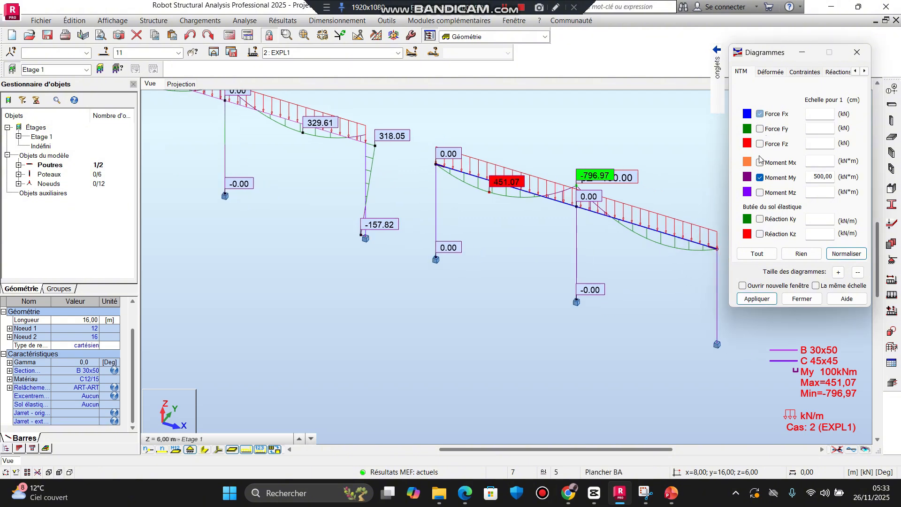
# Step: Replace the Moment My diagram with the Force Fx diagram on both frames
pyautogui.click(760, 115)
pyautogui.click(760, 179)
pyautogui.click(765, 301)
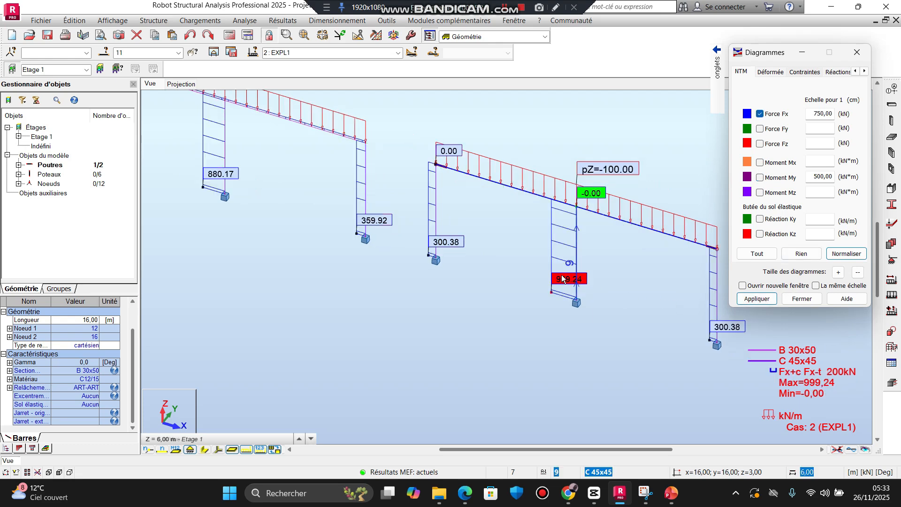
# Step: Compare the Fx axial forces in the end and middle columns of the two frames
pyautogui.scroll(-2, 563, 272)
pyautogui.moveTo(562, 271); pyautogui.dragTo(551, 270, button='middle')
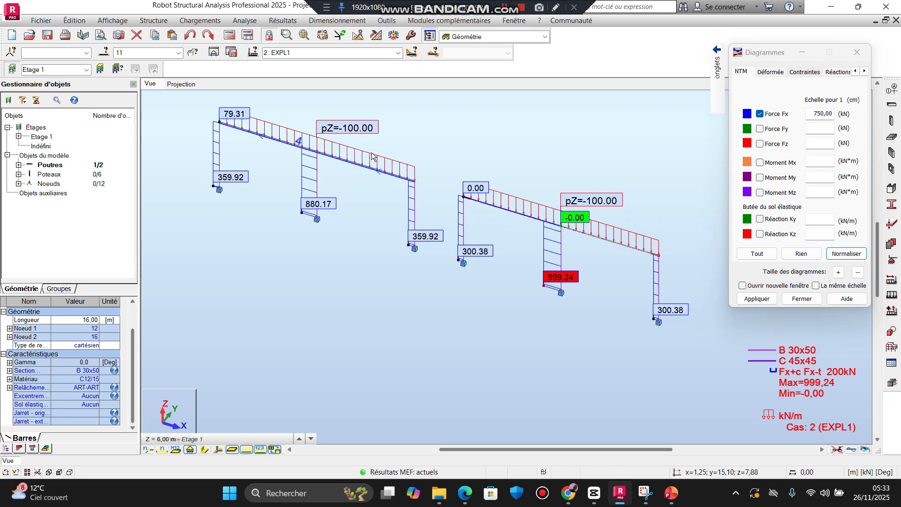
pyautogui.scroll(2, 232, 150)
pyautogui.scroll(1, 231, 151)
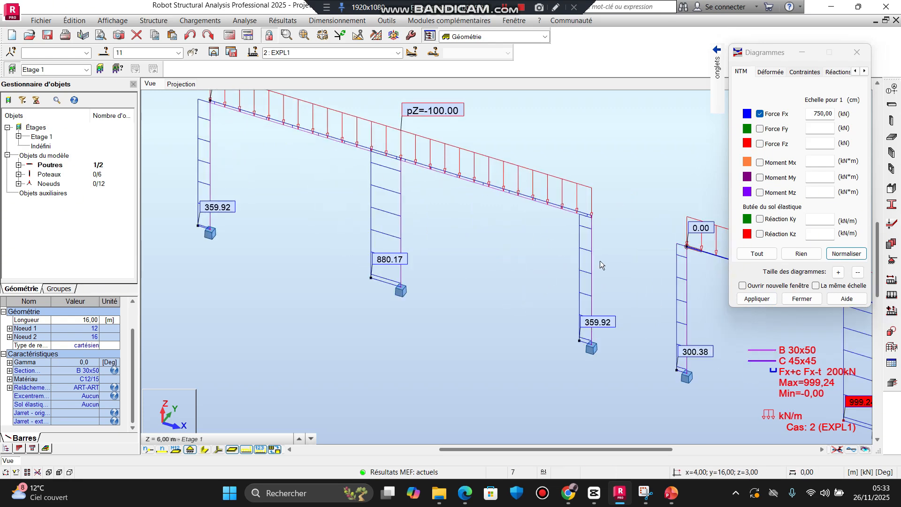
pyautogui.scroll(-3, 307, 212)
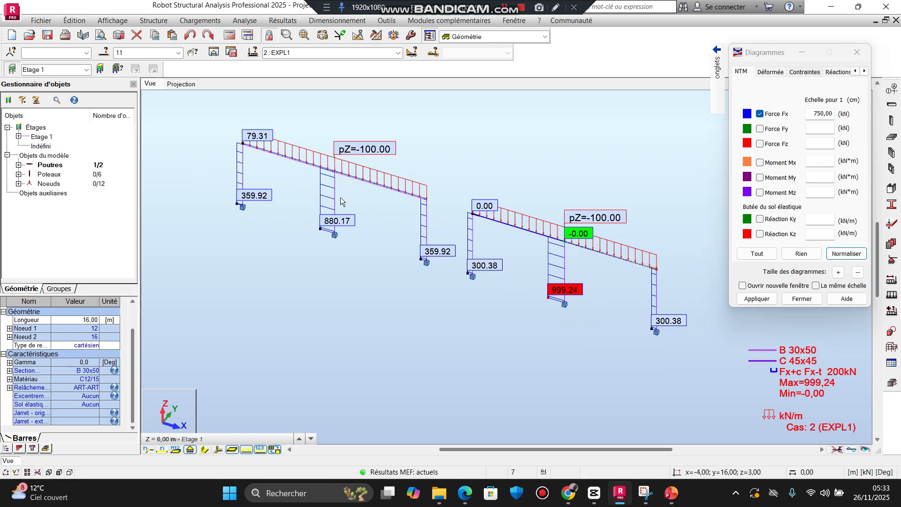
# Step: Replace the Force Fx diagram with the FZ support reactions, including their descriptions, on both frames
pyautogui.moveTo(426, 216); pyautogui.dragTo(422, 213, button='middle')
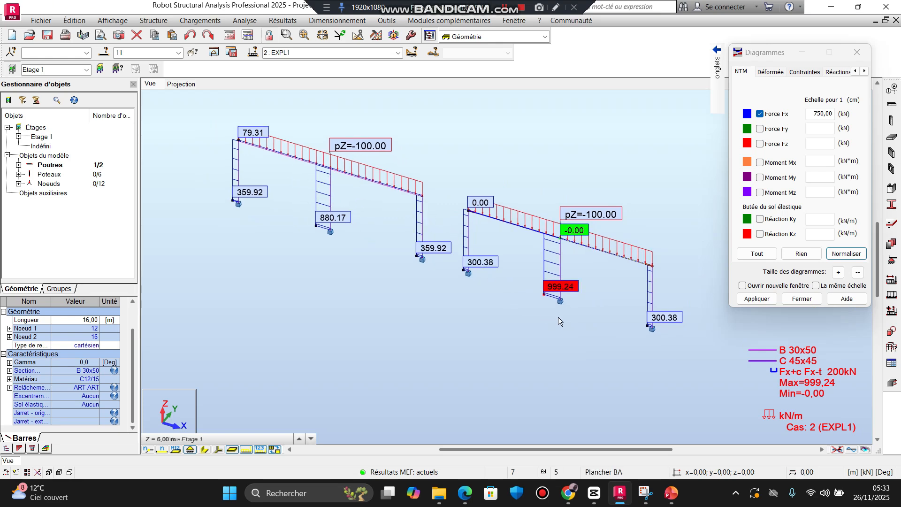
pyautogui.scroll(3, 575, 266)
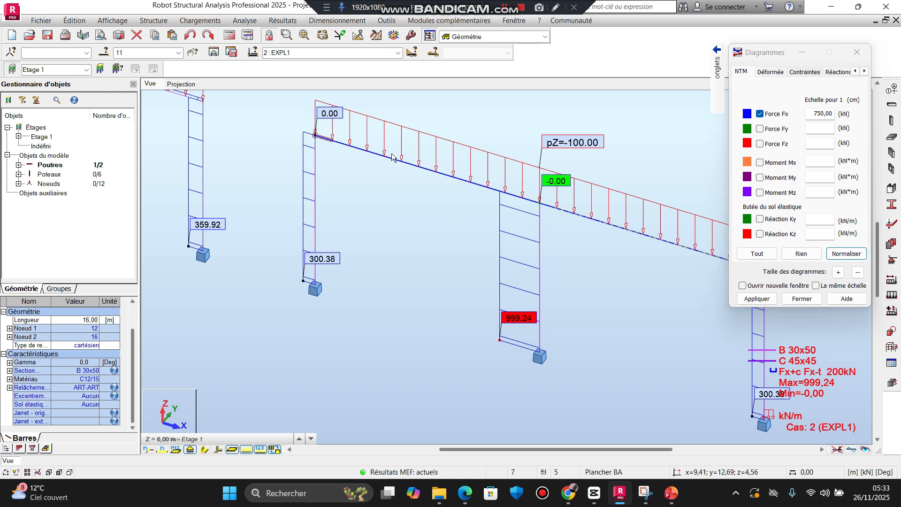
pyautogui.moveTo(565, 250); pyautogui.dragTo(460, 218, button='middle')
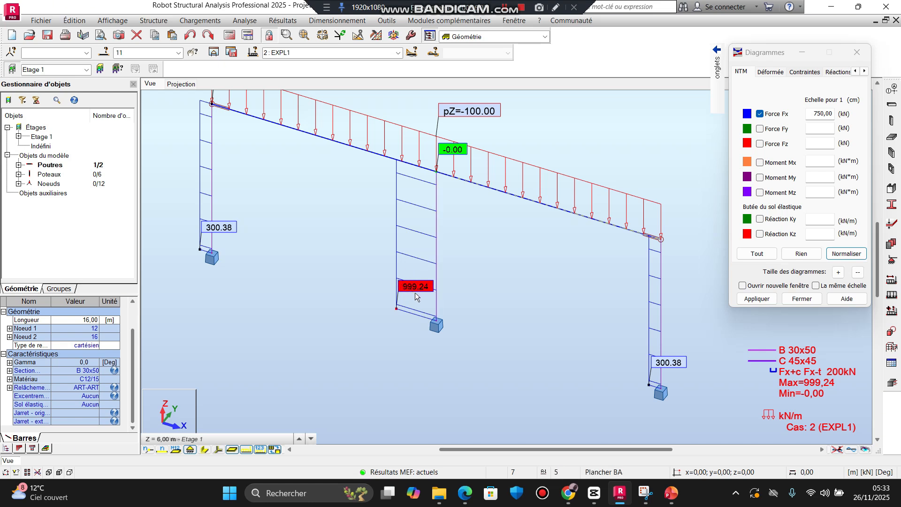
pyautogui.click(760, 114)
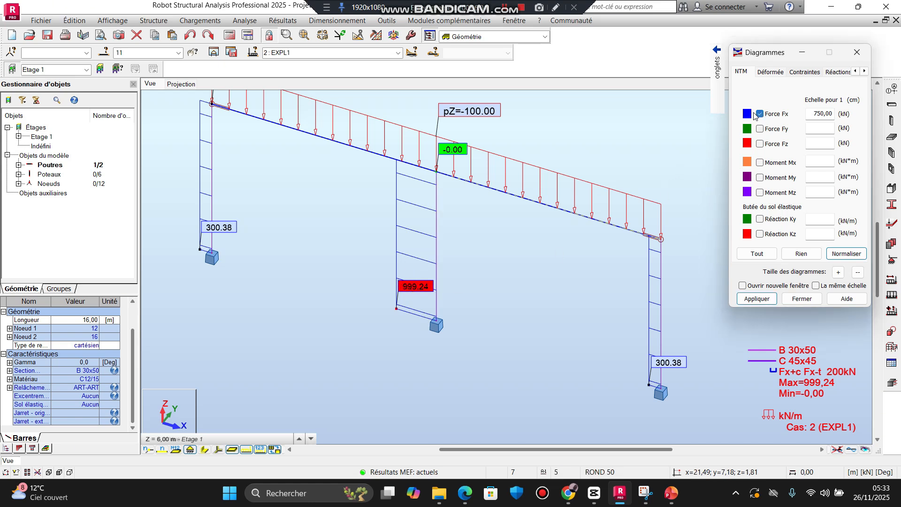
pyautogui.click(704, 116)
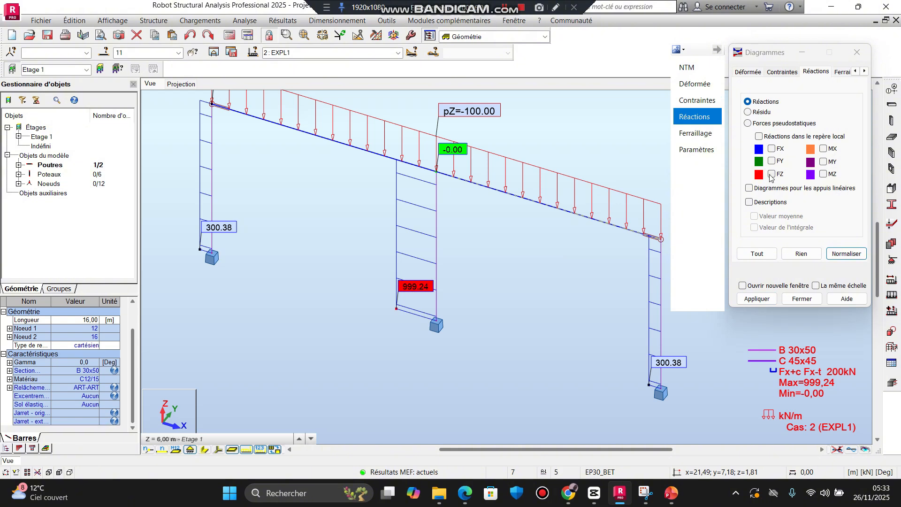
pyautogui.click(771, 174)
pyautogui.click(749, 201)
pyautogui.click(756, 299)
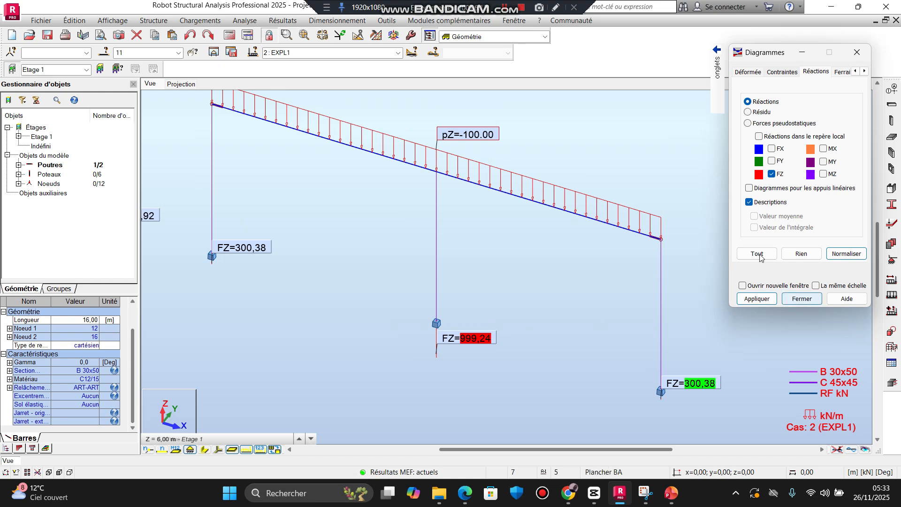
pyautogui.click(799, 299)
# Step: Compare the FZ support reactions of the two frames, and clear the reactions and their descriptions from the model
pyautogui.scroll(-6, 438, 279)
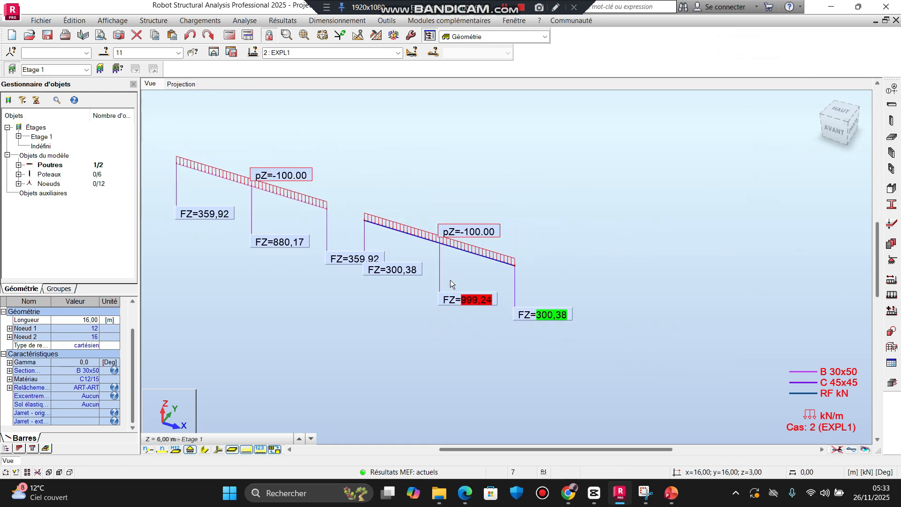
pyautogui.click(458, 285)
pyautogui.moveTo(506, 296); pyautogui.dragTo(588, 274, button='middle')
pyautogui.scroll(3, 555, 226)
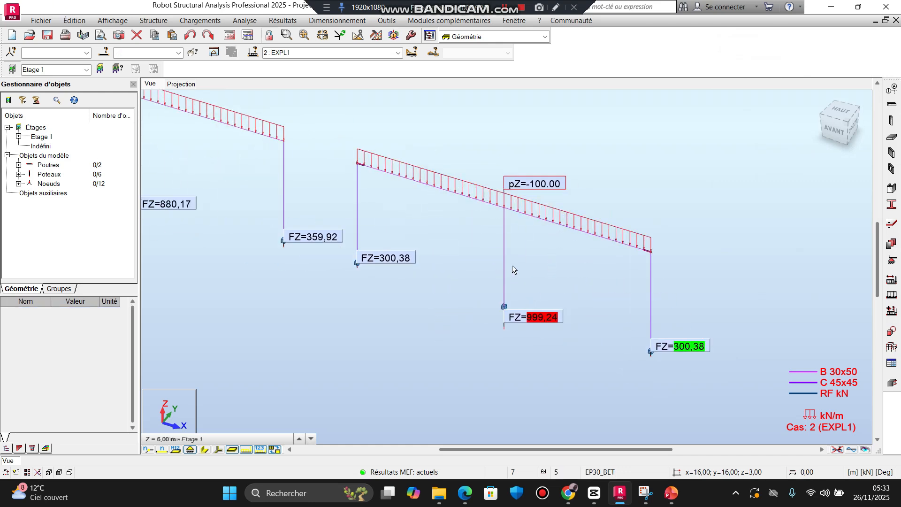
pyautogui.click(283, 20)
pyautogui.click(310, 63)
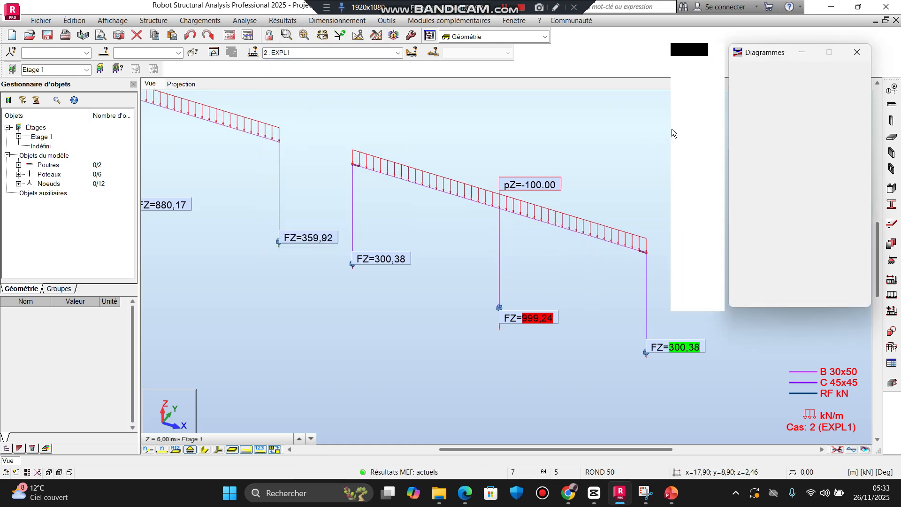
pyautogui.click(694, 117)
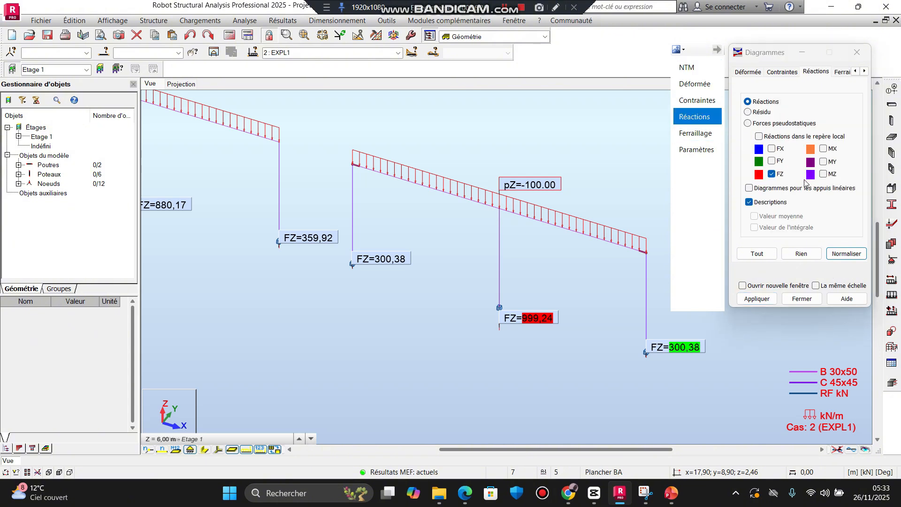
pyautogui.click(772, 175)
pyautogui.click(757, 299)
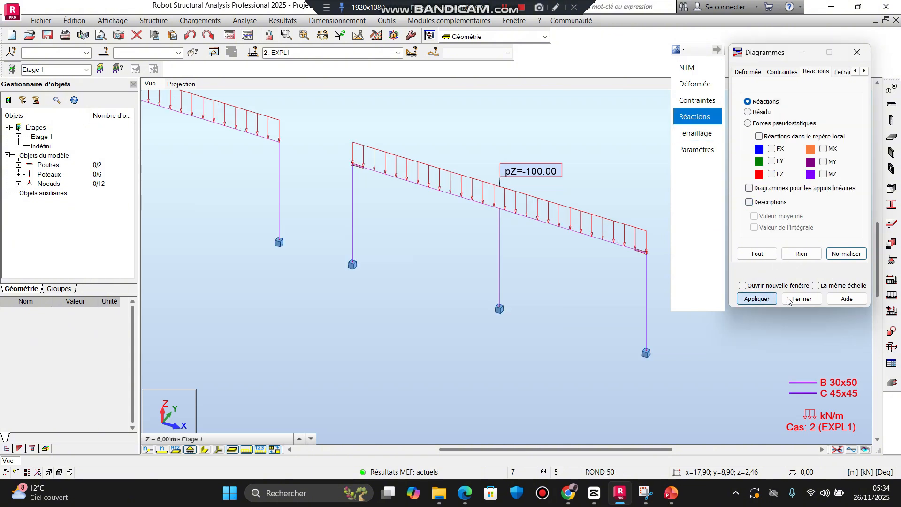
pyautogui.click(801, 298)
# Step: Define a new bar release named l1 with only Ux and Rx released at the origin
pyautogui.click(891, 347)
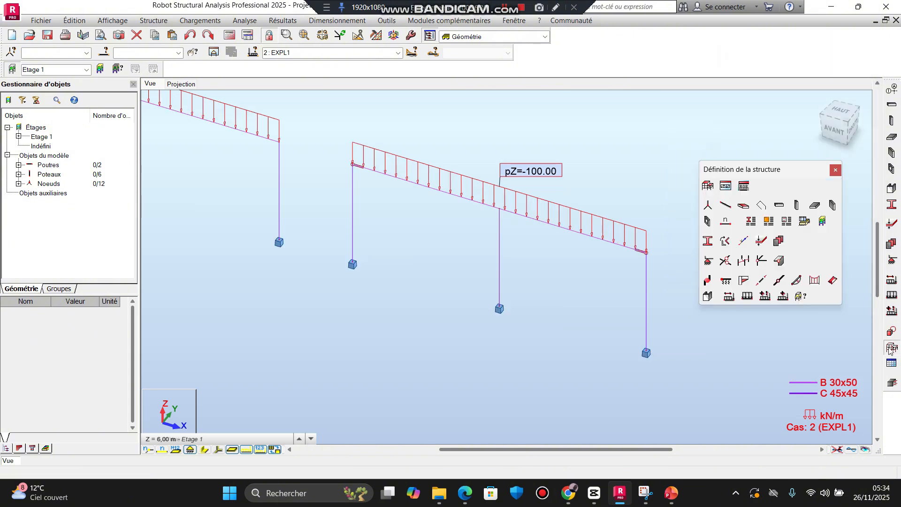
pyautogui.click(743, 240)
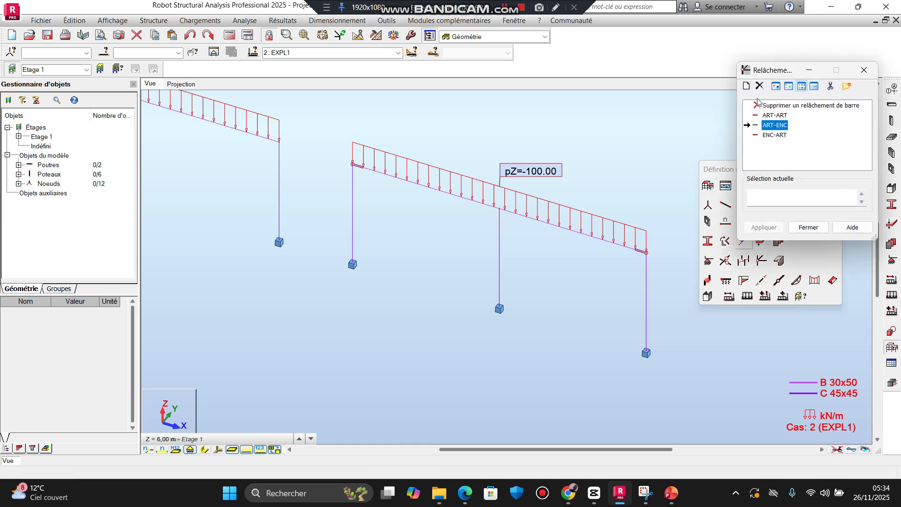
pyautogui.click(746, 86)
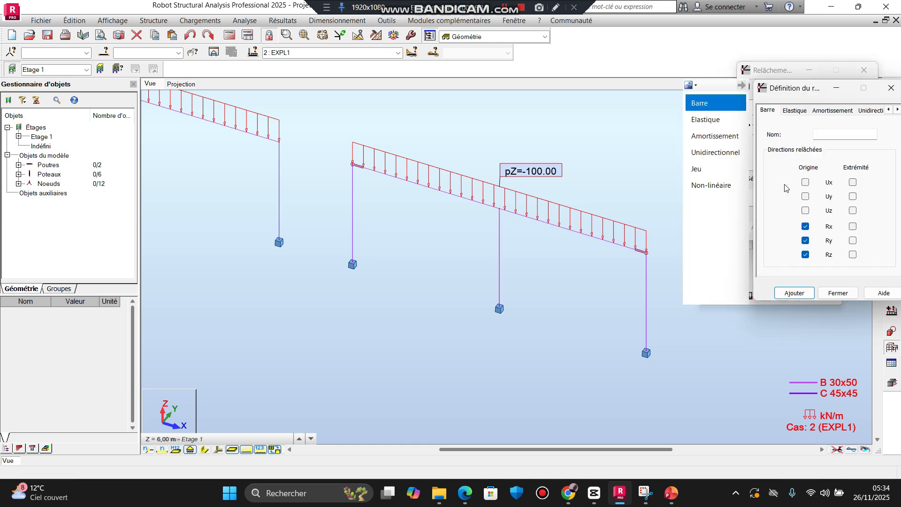
pyautogui.scroll(4, 529, 240)
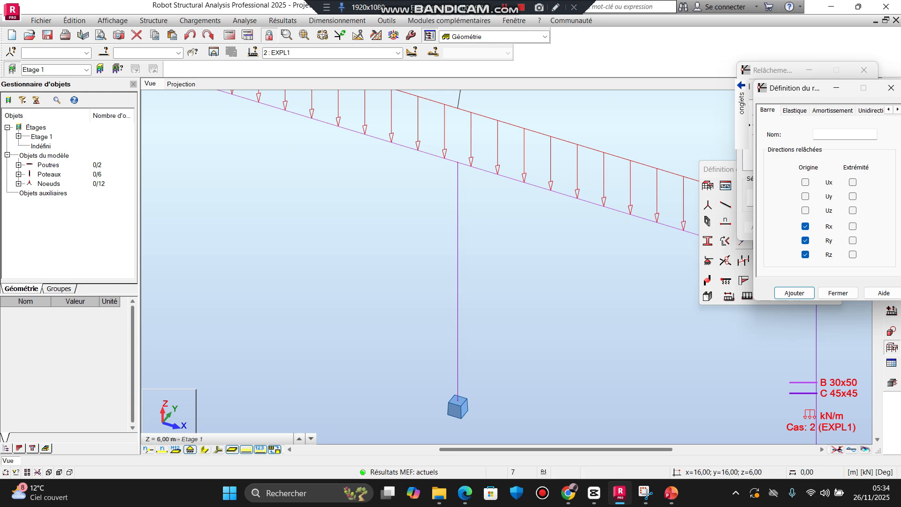
pyautogui.scroll(-4, 458, 235)
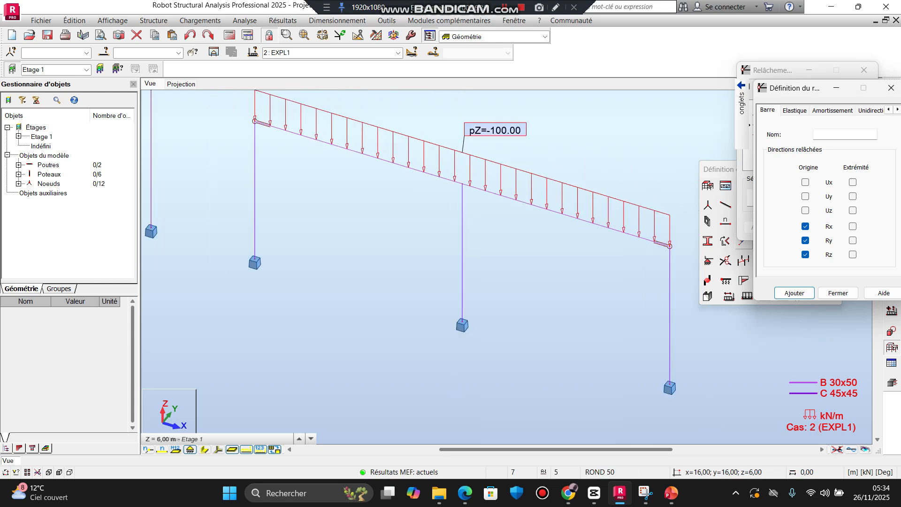
pyautogui.scroll(4, 458, 234)
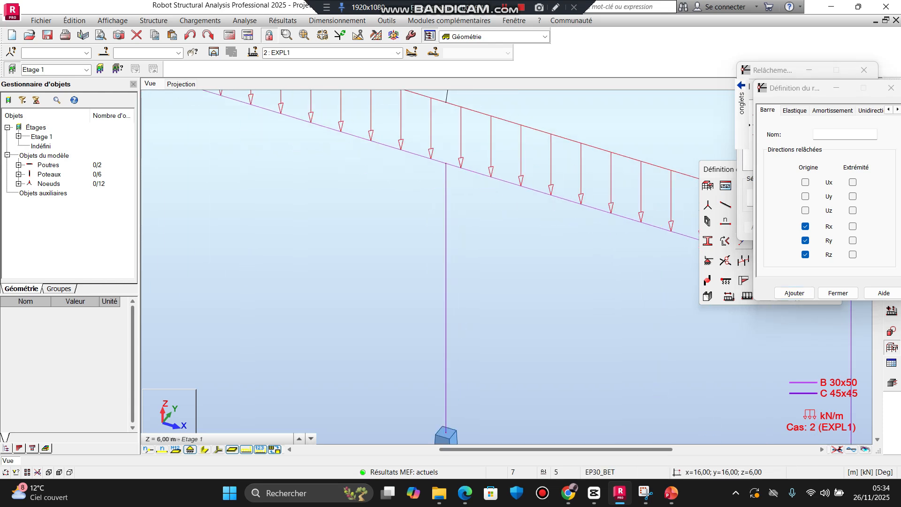
pyautogui.click(805, 183)
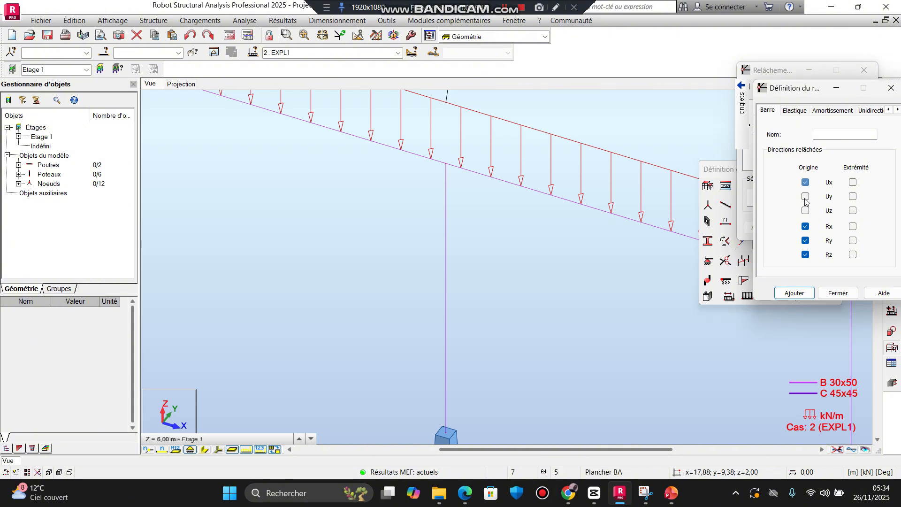
pyautogui.click(806, 242)
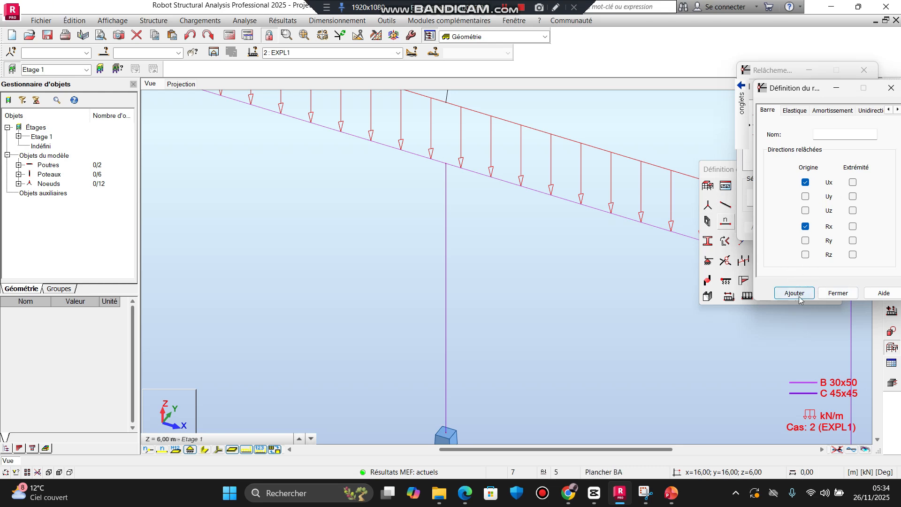
pyautogui.click(850, 136)
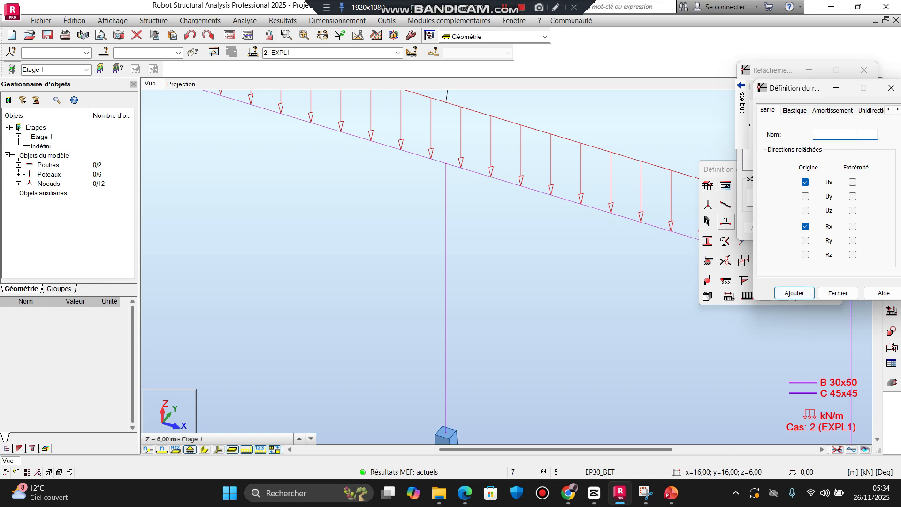
pyautogui.write('l1')
pyautogui.click(794, 293)
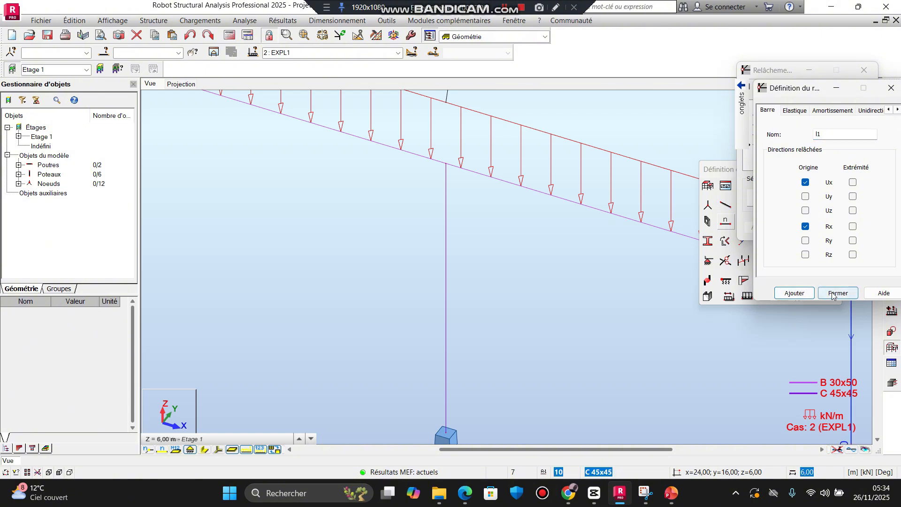
pyautogui.click(838, 293)
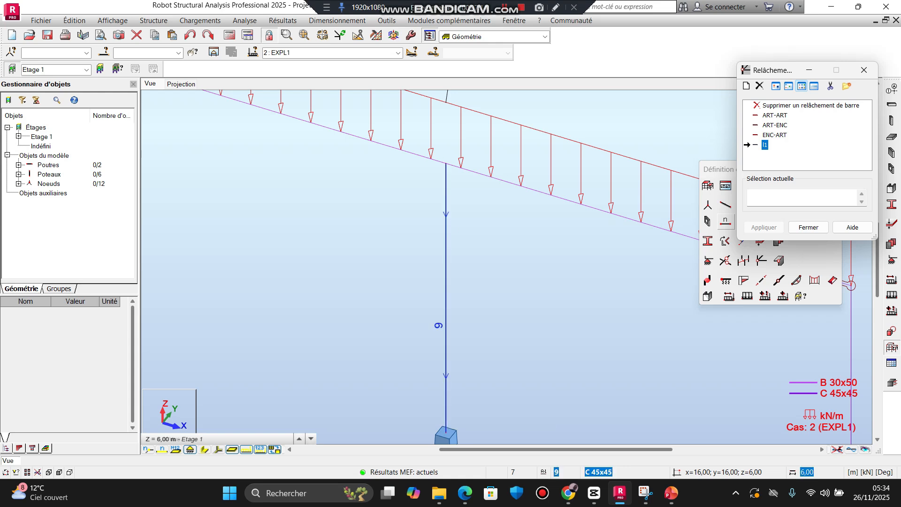
# Step: Assign the l1 release to the top end of the second frame's middle column
pyautogui.click(446, 291)
pyautogui.click(493, 277)
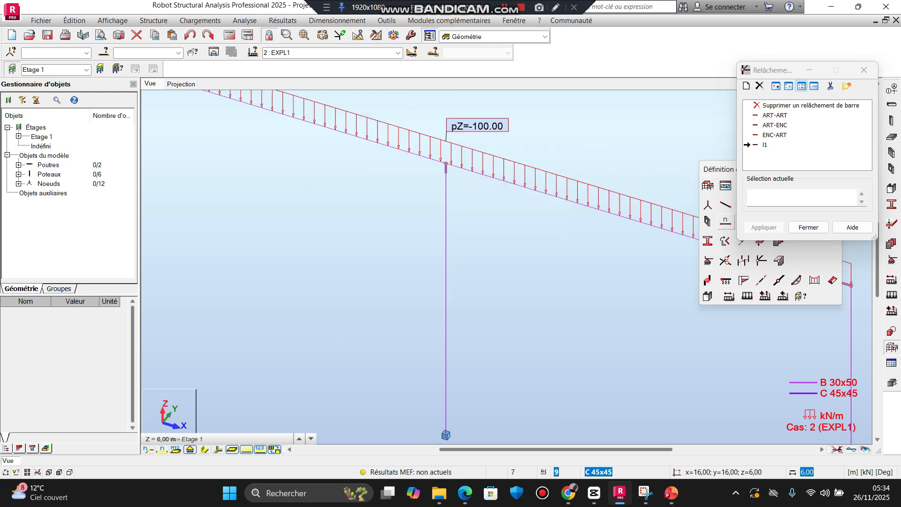
pyautogui.scroll(5, 457, 169)
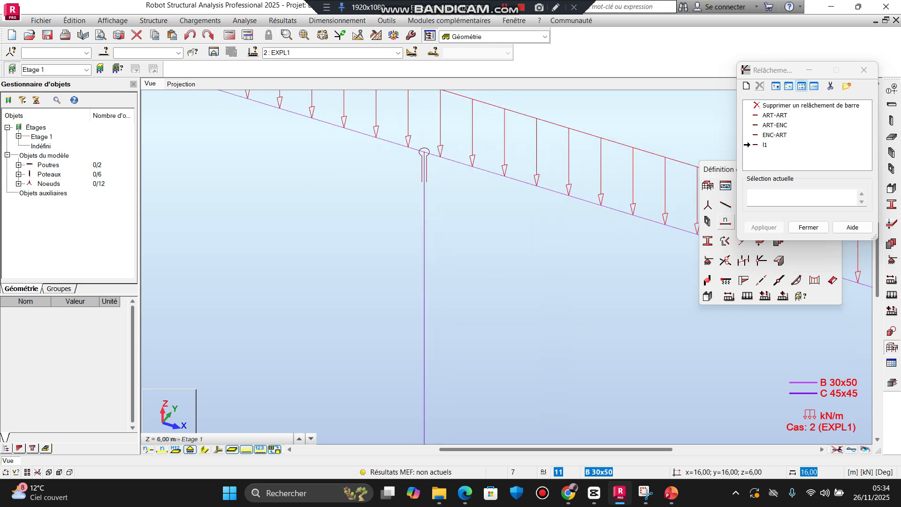
pyautogui.click(808, 227)
# Step: Recalculate the model, continuing with the disjoint structure, and dismiss the calculation messages
pyautogui.scroll(-6, 585, 283)
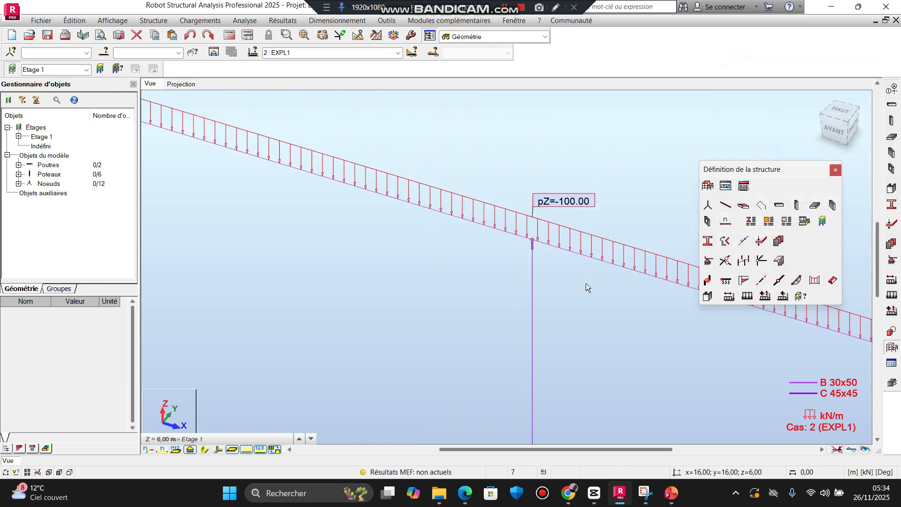
pyautogui.scroll(3, 540, 267)
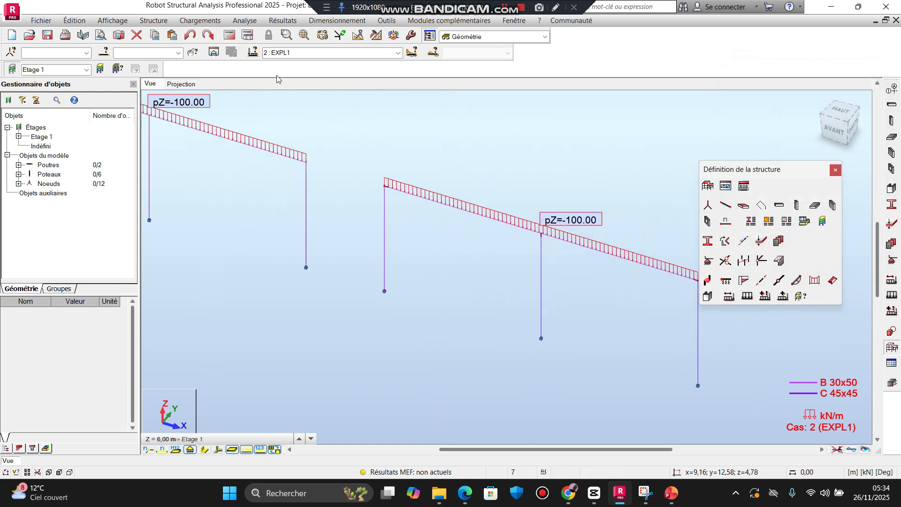
pyautogui.click(227, 37)
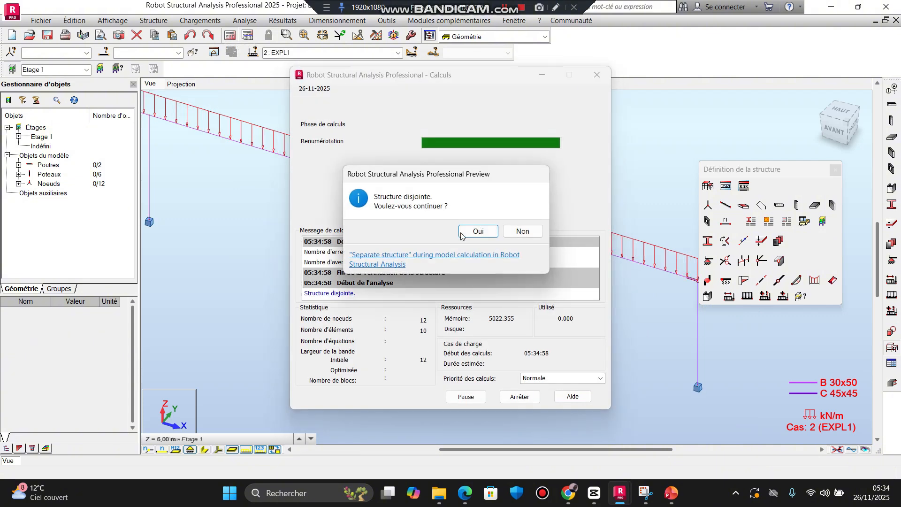
pyautogui.click(474, 234)
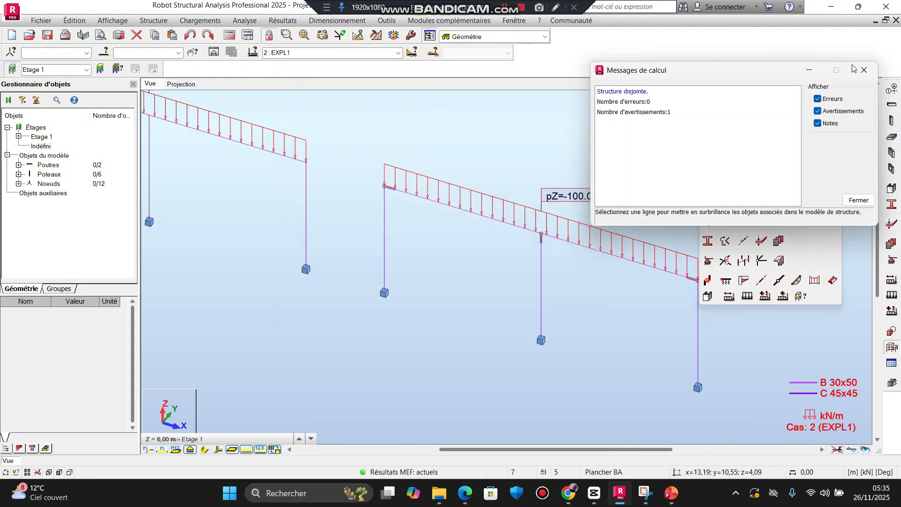
pyautogui.click(868, 69)
# Step: Display the FZ support reactions with their value descriptions on both frames for EXPL1
pyautogui.scroll(-3, 462, 239)
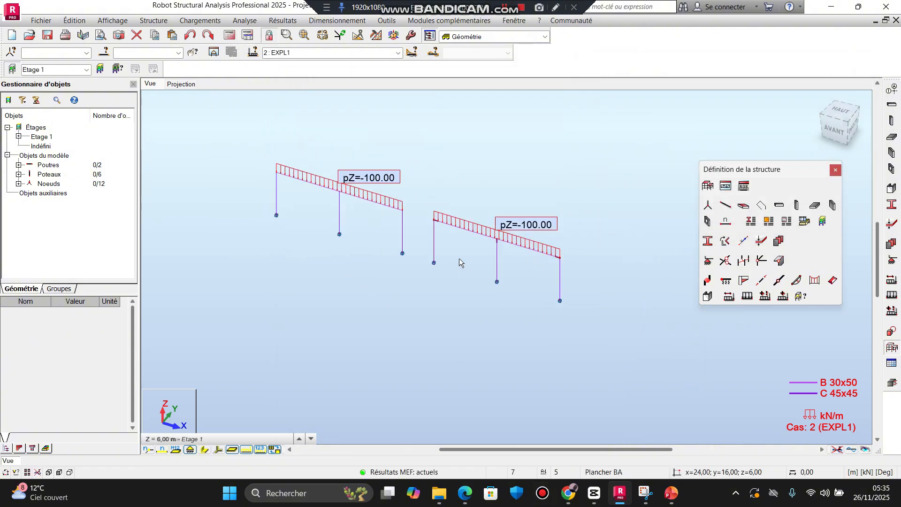
pyautogui.scroll(3, 485, 408)
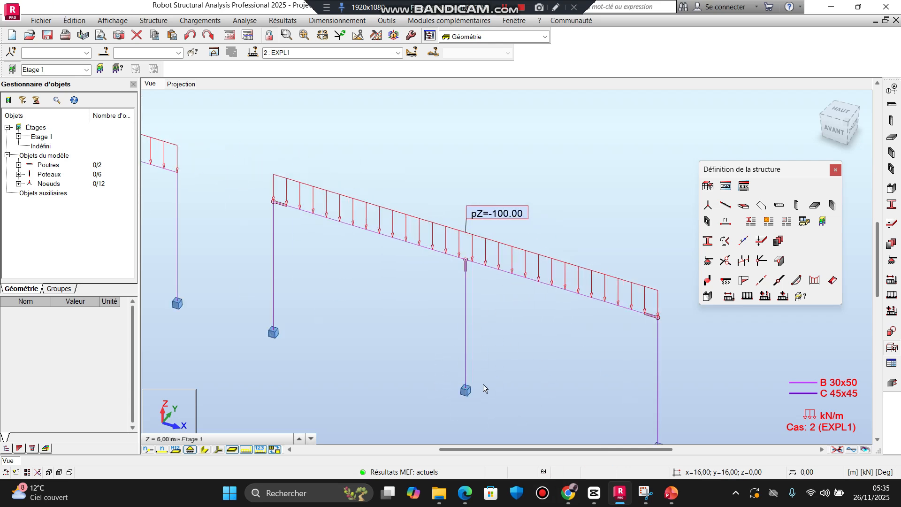
pyautogui.moveTo(482, 379); pyautogui.dragTo(477, 377, button='middle')
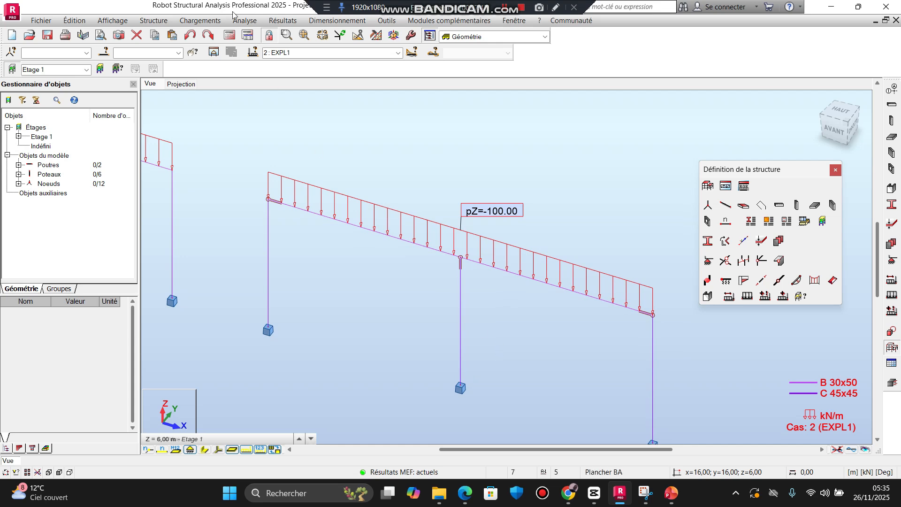
pyautogui.click(282, 20)
pyautogui.click(313, 62)
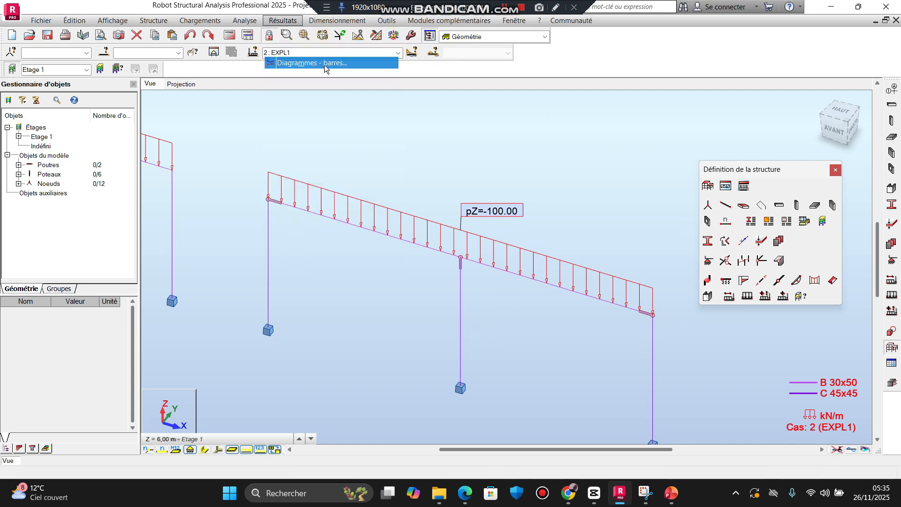
pyautogui.click(762, 115)
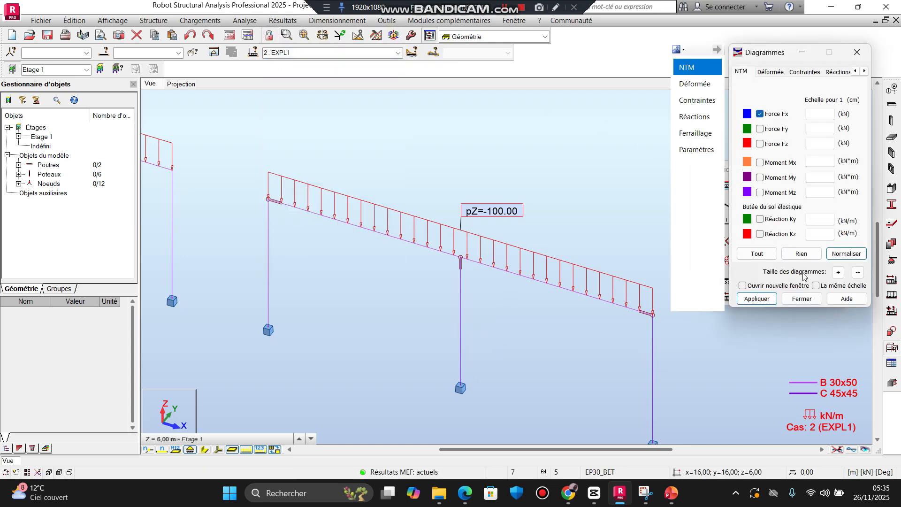
pyautogui.click(704, 133)
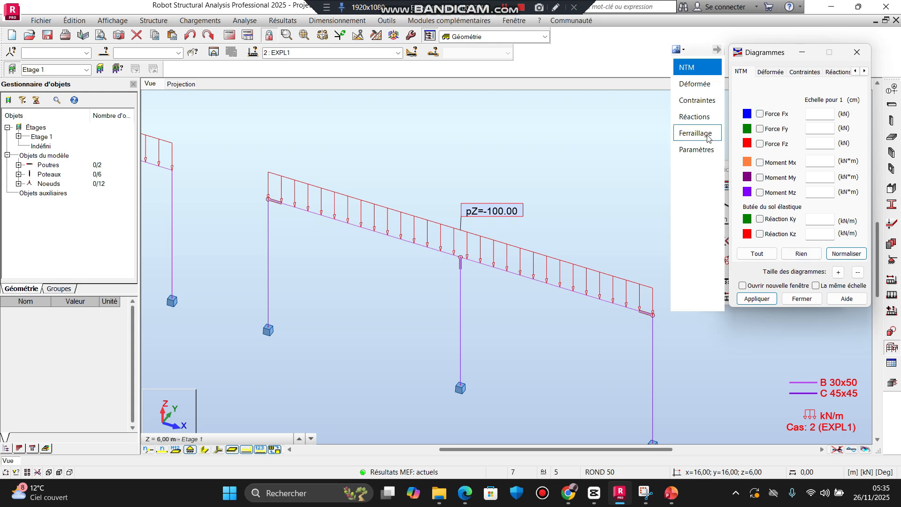
pyautogui.click(705, 126)
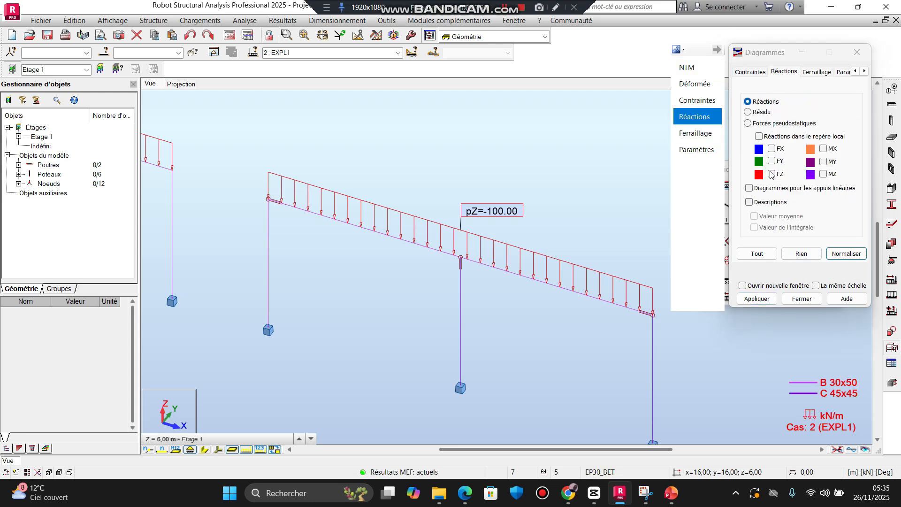
pyautogui.click(772, 174)
pyautogui.click(749, 202)
pyautogui.click(757, 298)
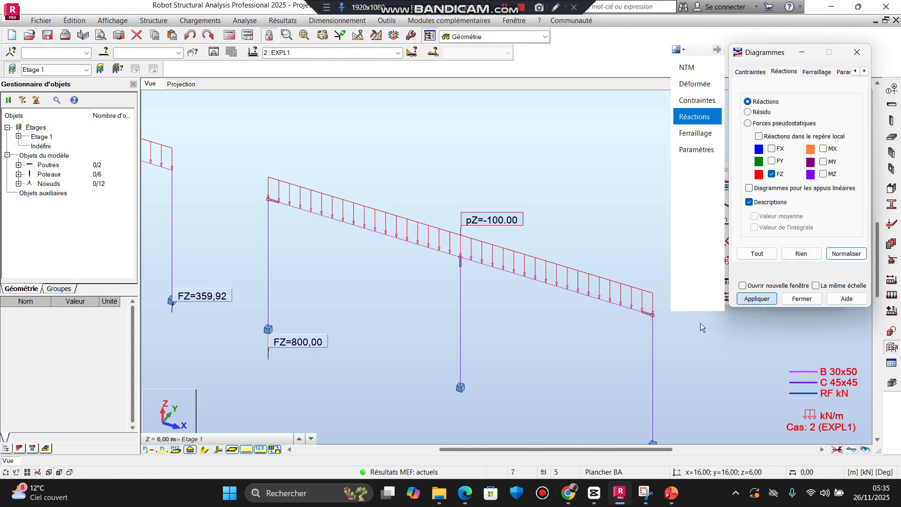
# Step: Examine the FZ reactions at the second frame's supports, especially under the released middle column, against those of the rigid frame
pyautogui.scroll(-2, 494, 349)
pyautogui.moveTo(493, 349); pyautogui.dragTo(501, 260, button='middle')
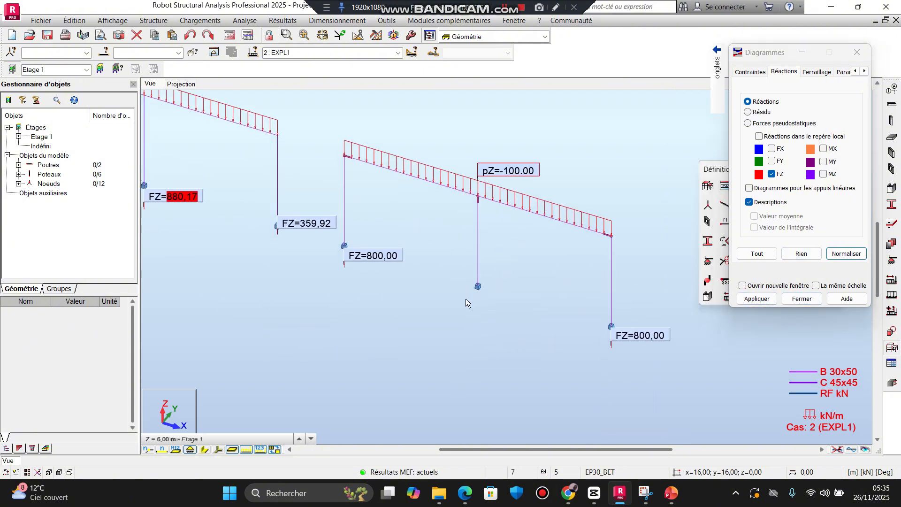
pyautogui.moveTo(449, 298); pyautogui.dragTo(607, 339, button='middle')
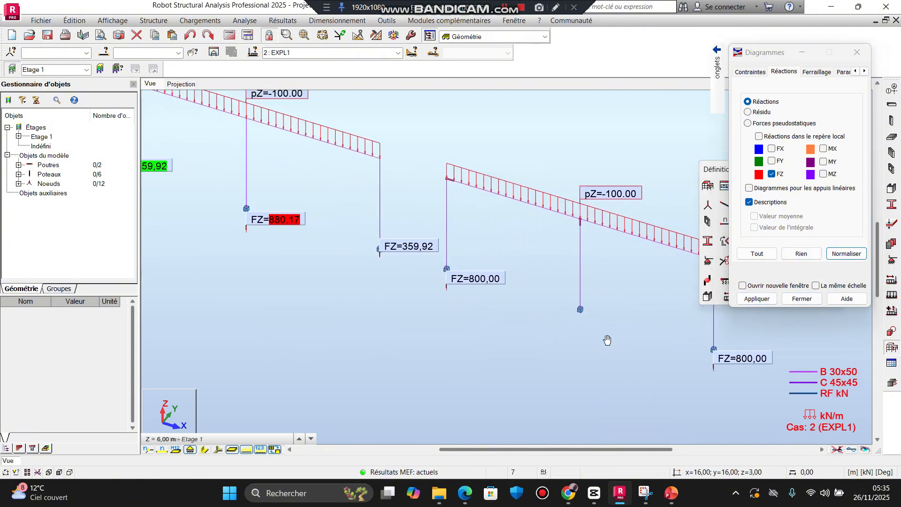
pyautogui.scroll(-1, 610, 338)
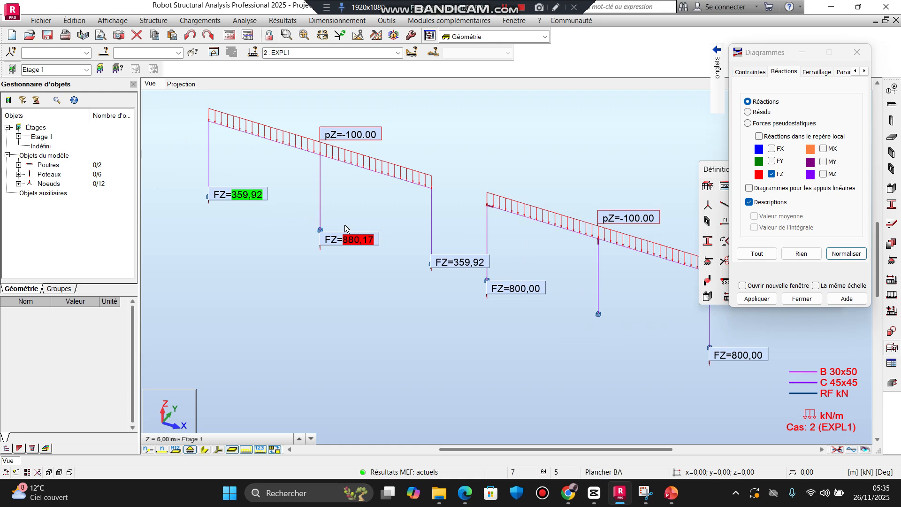
pyautogui.scroll(-4, 460, 271)
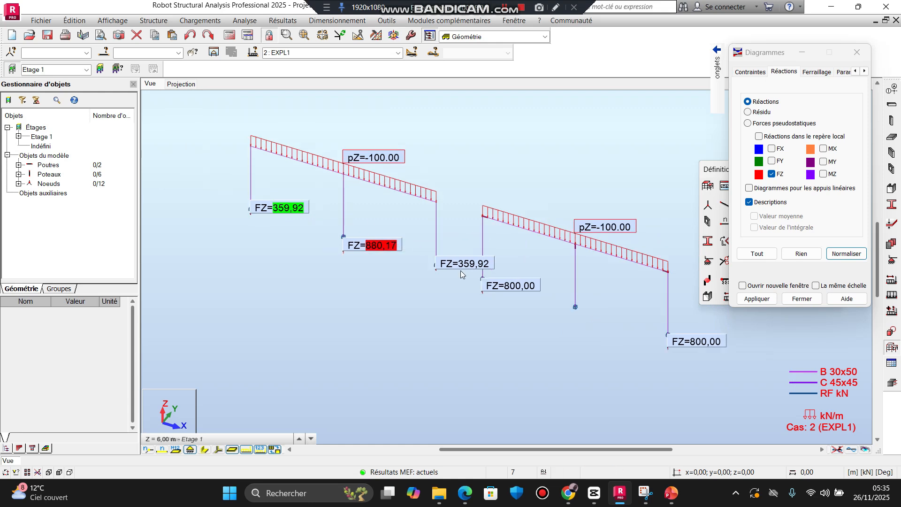
pyautogui.scroll(4, 455, 270)
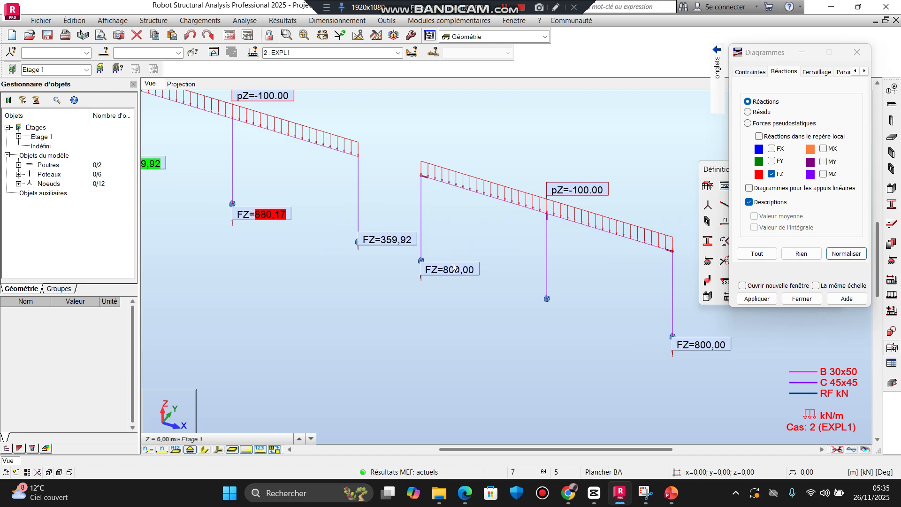
pyautogui.moveTo(525, 230); pyautogui.dragTo(516, 229, button='middle')
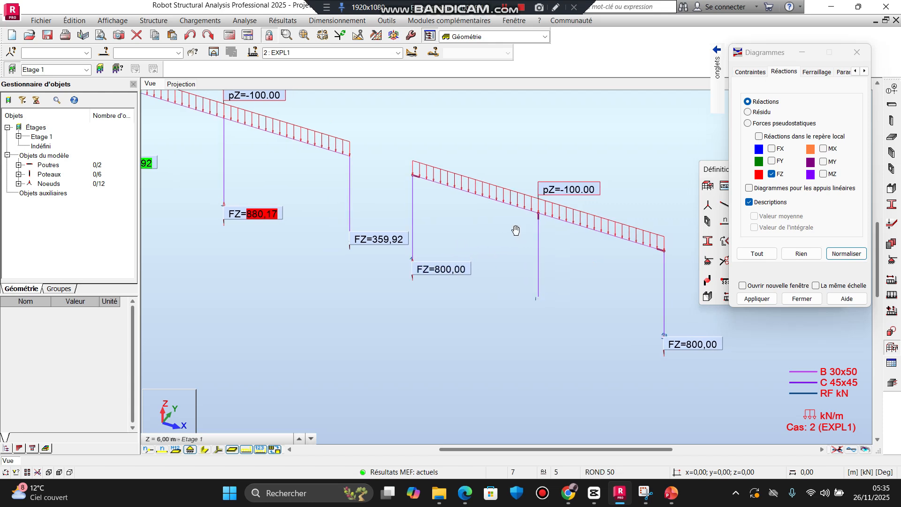